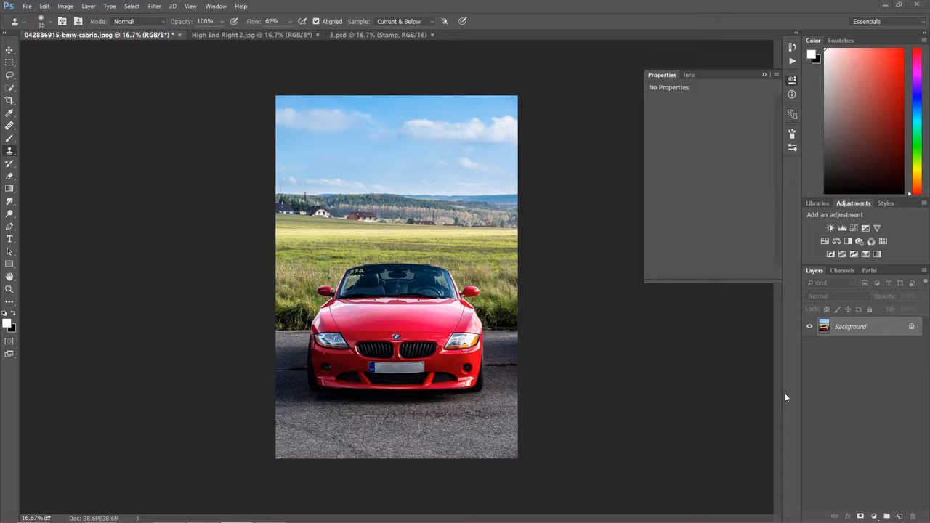
Display only the Blue channel of the car photo by hiding Red and Green, and select it
{"action": "left_click", "coordinate": [763, 75]}
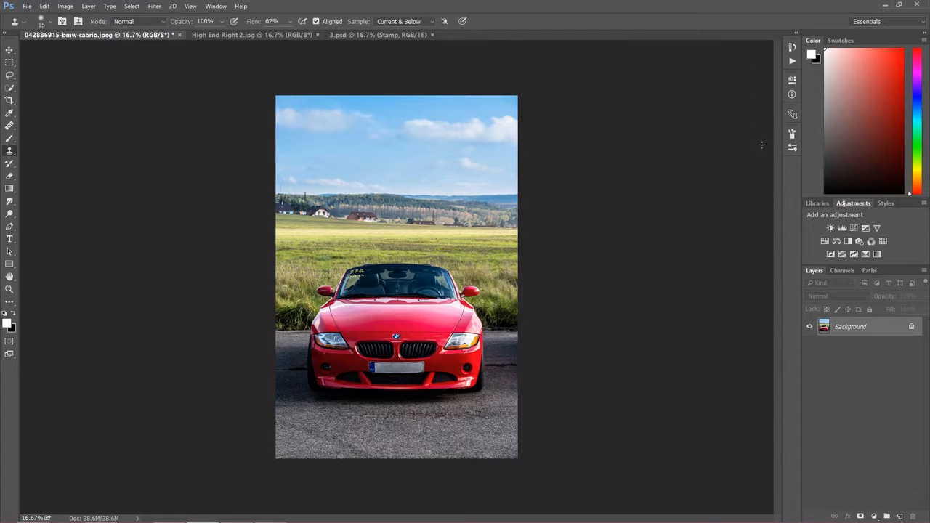
{"action": "left_click", "coordinate": [835, 269]}
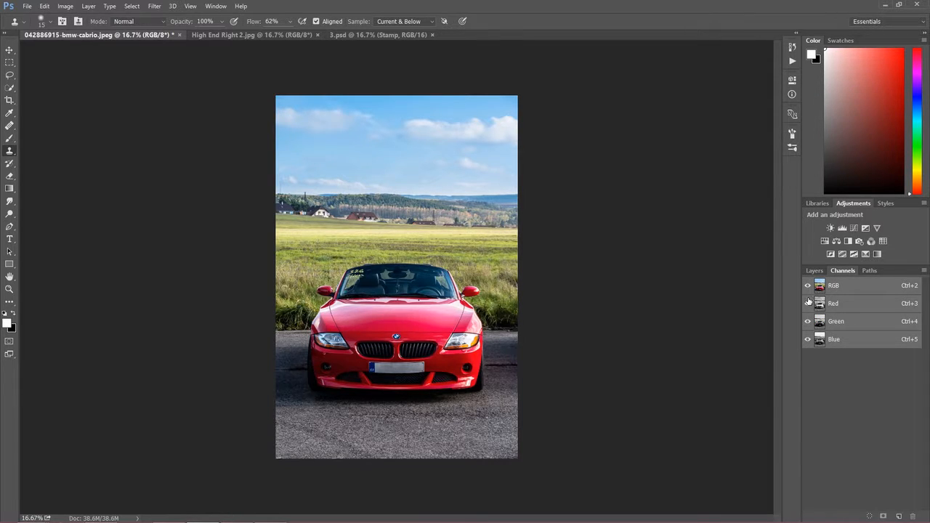
{"action": "left_click", "coordinate": [808, 304]}
{"action": "left_click", "coordinate": [807, 321]}
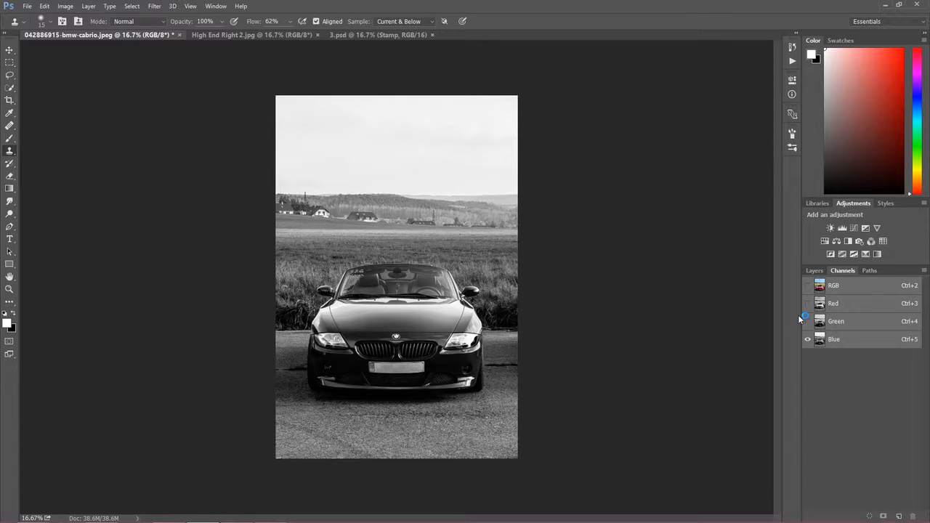
{"action": "left_click", "coordinate": [821, 343]}
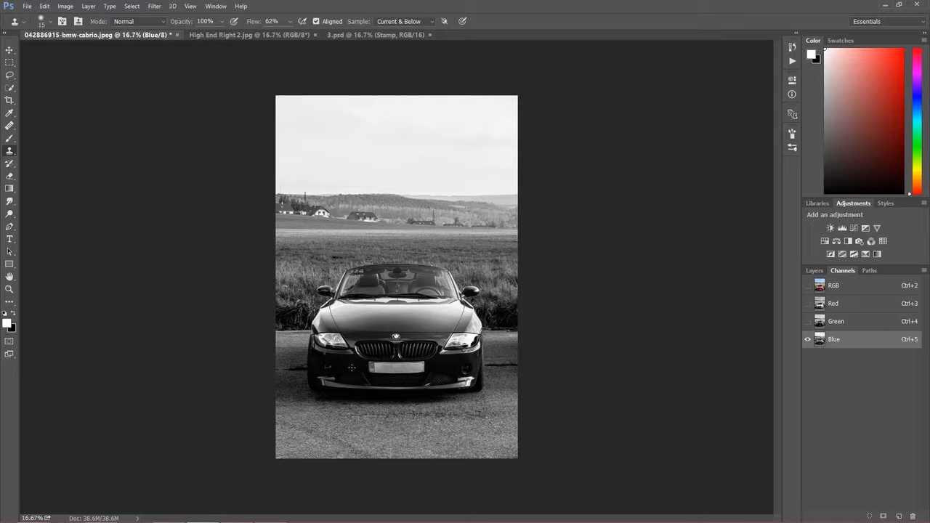
View the car photo's Red channel alone and its Green channel alone to compare the car's brightness
{"action": "left_click", "coordinate": [807, 304]}
{"action": "left_click", "coordinate": [807, 340]}
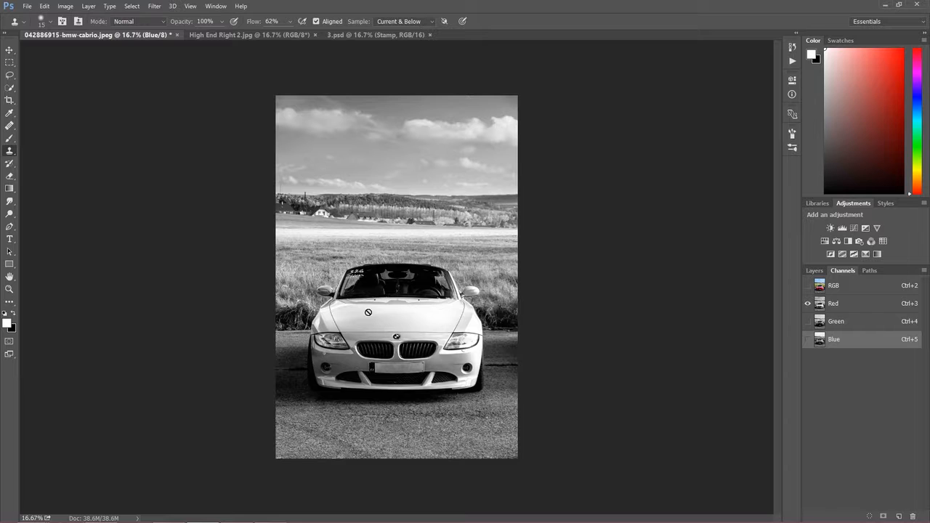
{"action": "left_click", "coordinate": [807, 322]}
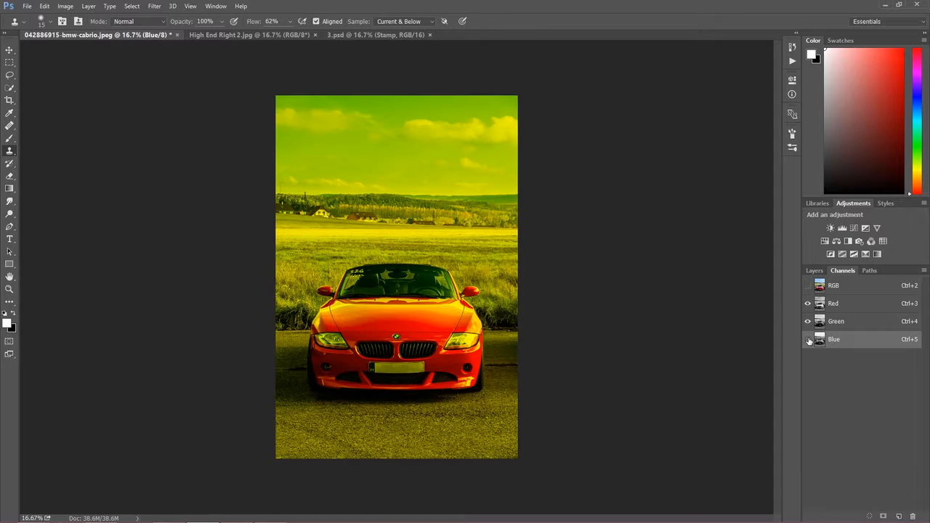
{"action": "left_click", "coordinate": [807, 339]}
{"action": "left_click", "coordinate": [807, 304]}
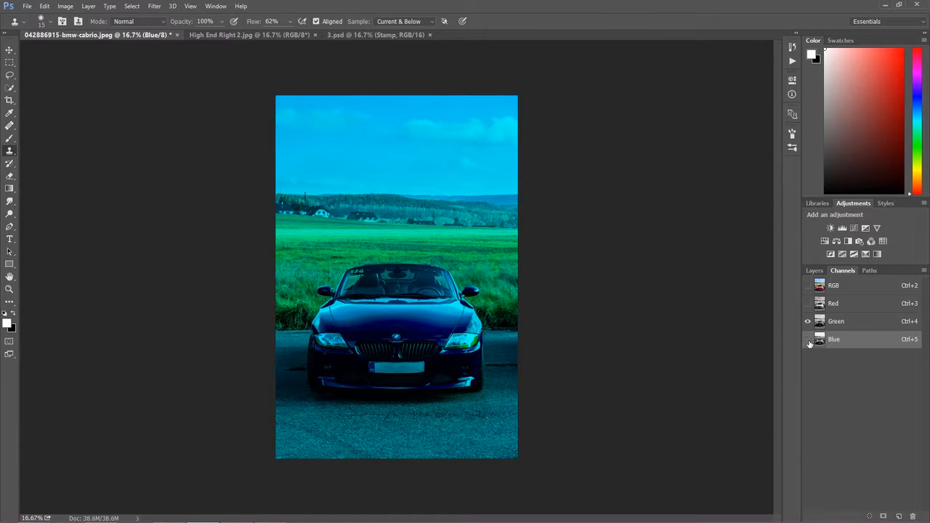
{"action": "left_click", "coordinate": [808, 339]}
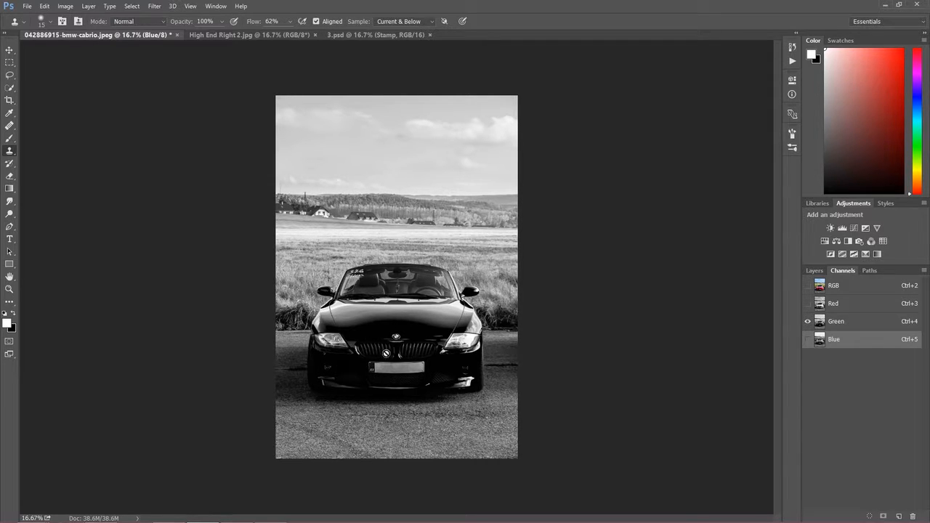
Show and select only the Red channel of the car photo and load it as a selection
{"action": "left_click", "coordinate": [808, 304]}
{"action": "left_click", "coordinate": [807, 321]}
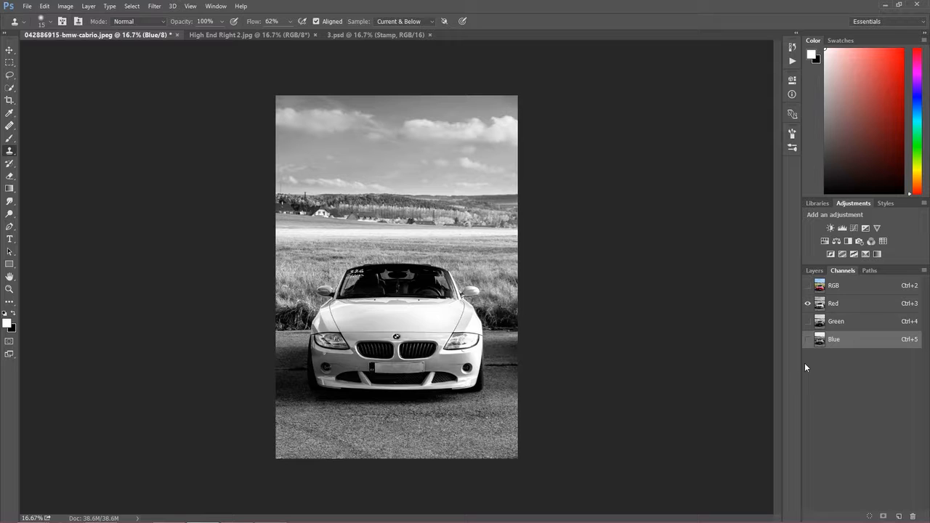
{"action": "left_click", "coordinate": [821, 305]}
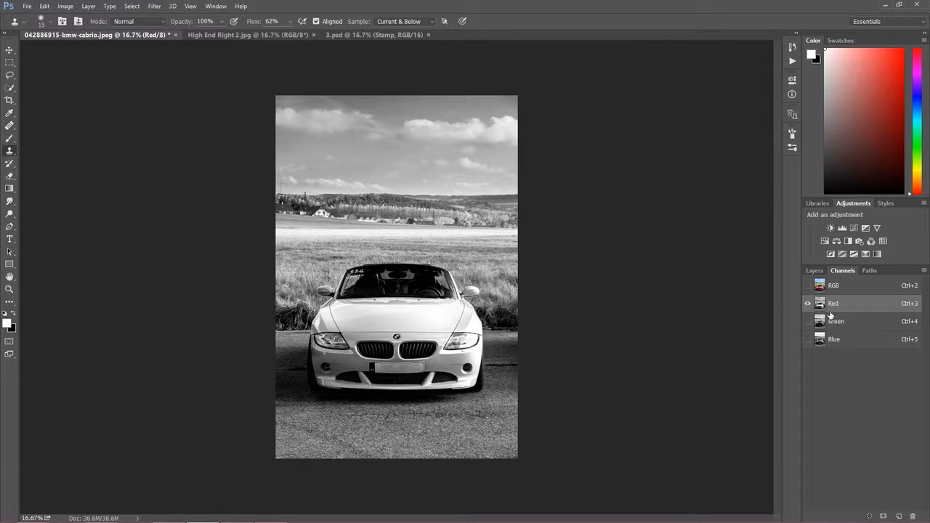
{"action": "left_click", "coordinate": [819, 304], "text": "ctrl"}
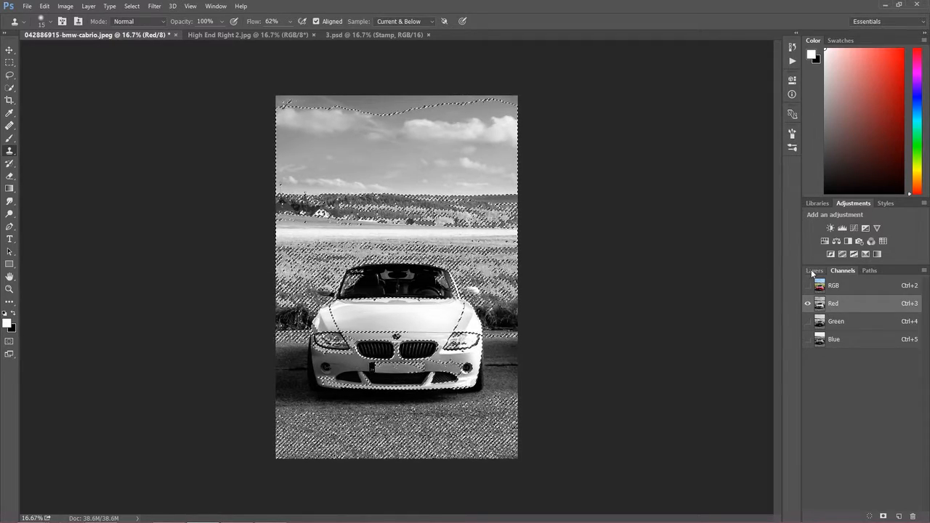
Add a Black & White adjustment layer masked by the red-channel selection and compare the photo with and without it
{"action": "left_click", "coordinate": [814, 270]}
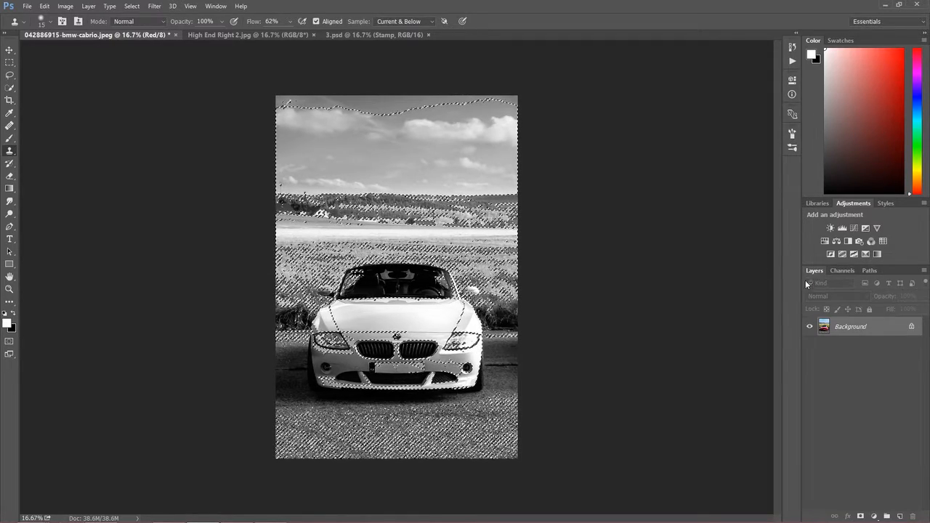
{"action": "left_click", "coordinate": [873, 516]}
{"action": "left_click", "coordinate": [858, 358]}
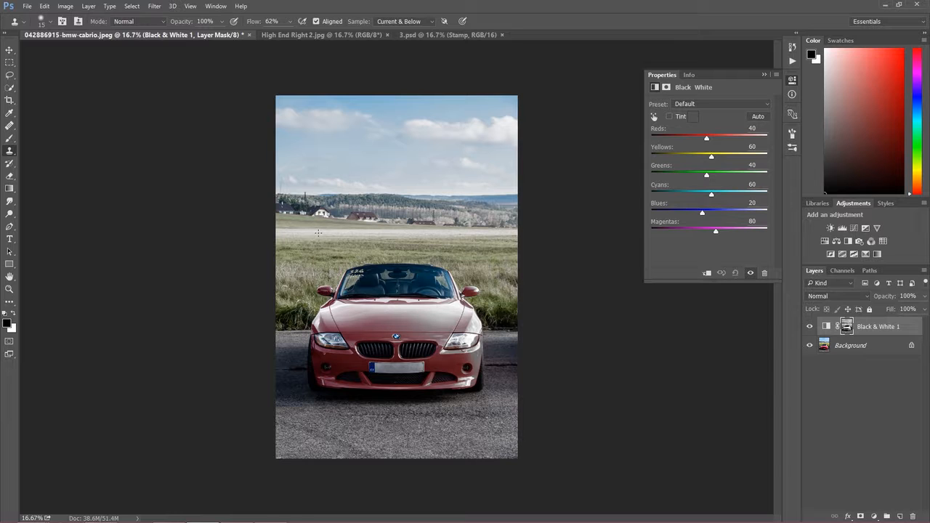
{"action": "left_click", "coordinate": [809, 327]}
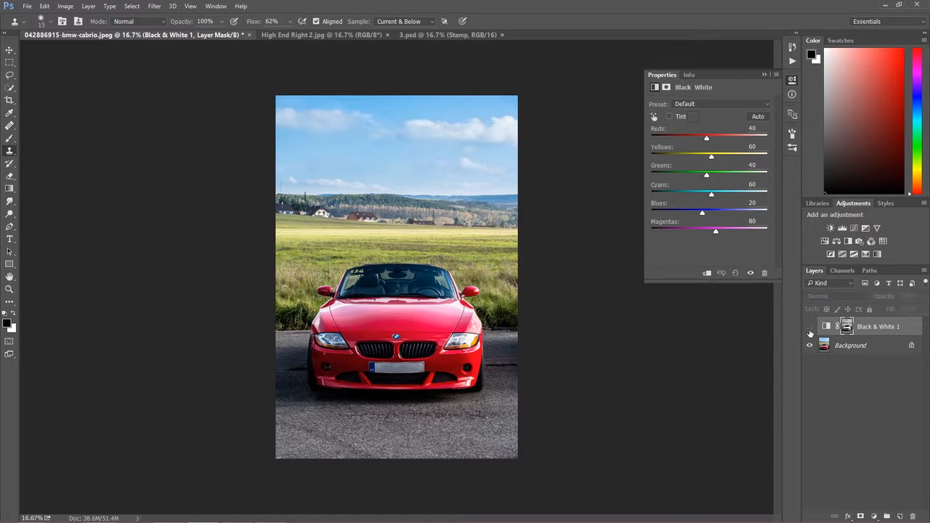
{"action": "left_click", "coordinate": [810, 327]}
{"action": "left_click", "coordinate": [809, 327]}
{"action": "left_click", "coordinate": [809, 327]}
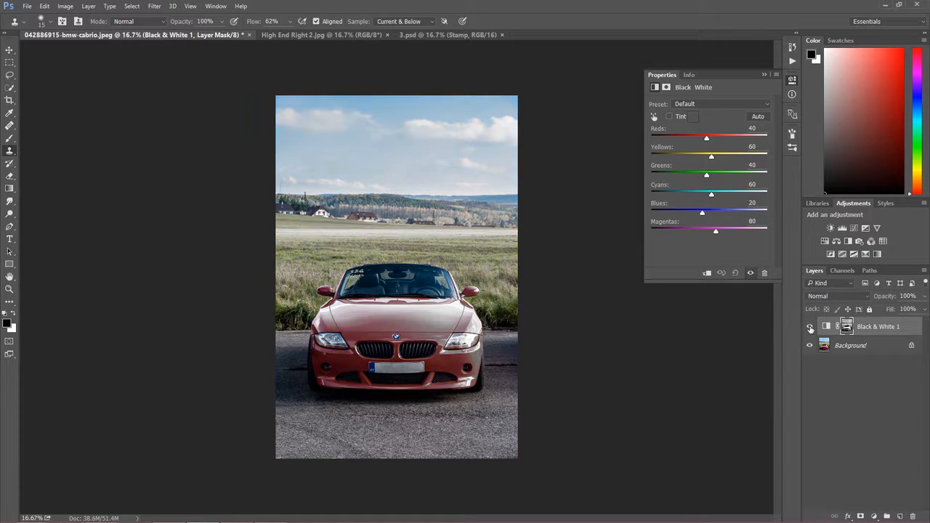
Set the Black & White layer's blending mode to Luminosity, with Reds at 75 and Yellows at 31
{"action": "left_click", "coordinate": [826, 296]}
{"action": "left_click", "coordinate": [820, 287]}
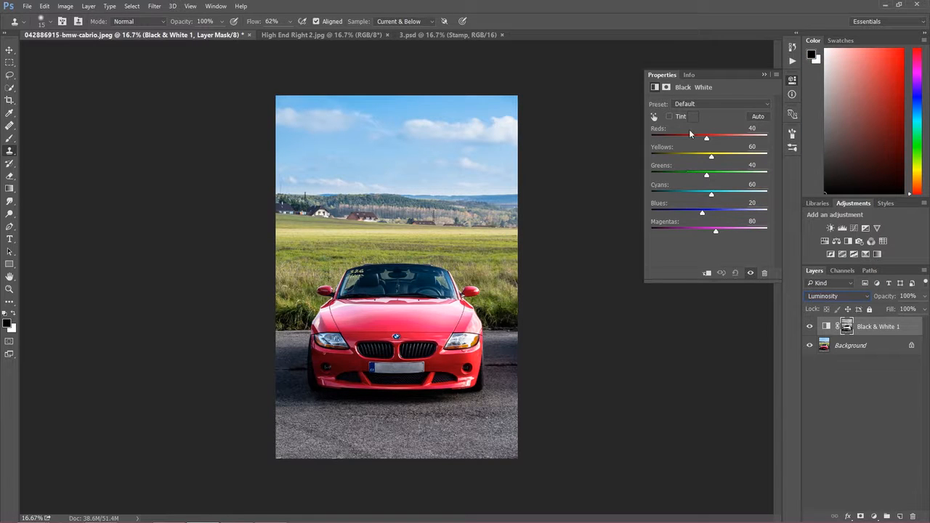
{"action": "mouse_move", "coordinate": [707, 140]}
{"action": "left_mouse_down"}
{"action": "mouse_move", "coordinate": [724, 140]}
{"action": "mouse_move", "coordinate": [712, 141]}
{"action": "mouse_move", "coordinate": [718, 159]}
{"action": "mouse_move", "coordinate": [704, 155]}
{"action": "left_mouse_up"}
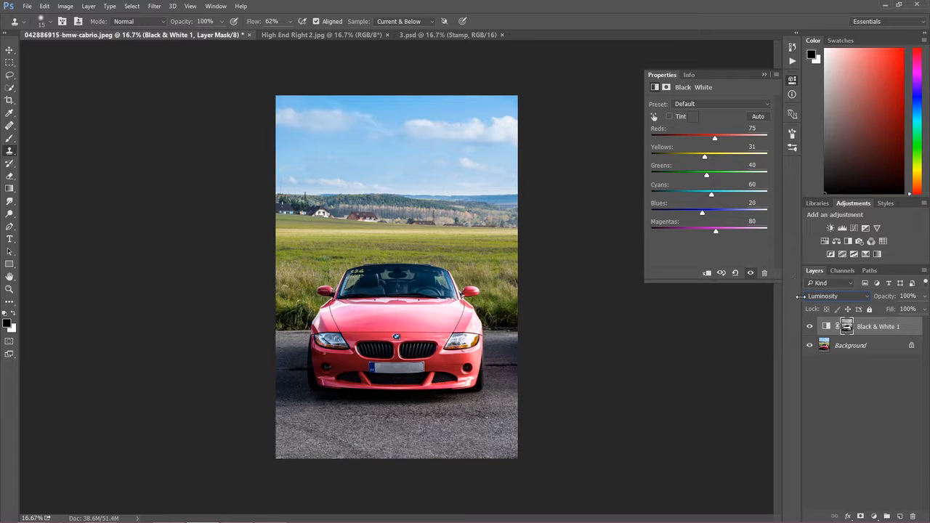
{"action": "left_click", "coordinate": [808, 327]}
{"action": "left_click", "coordinate": [808, 327]}
Try inverting the Black & White layer's mask, revert it, and compare the photo with and without the adjustment
{"action": "left_click", "coordinate": [845, 329]}
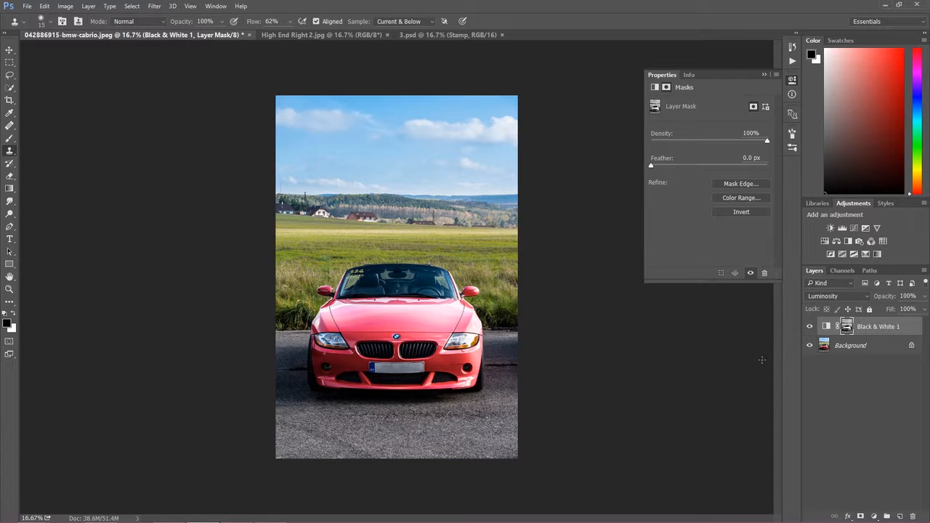
{"action": "key", "text": "ctrl+i"}
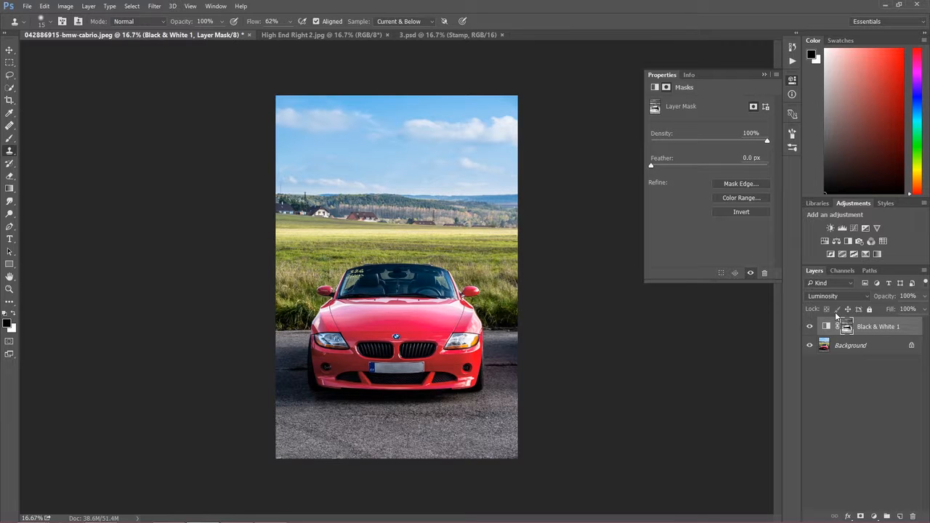
{"action": "key", "text": "ctrl+i"}
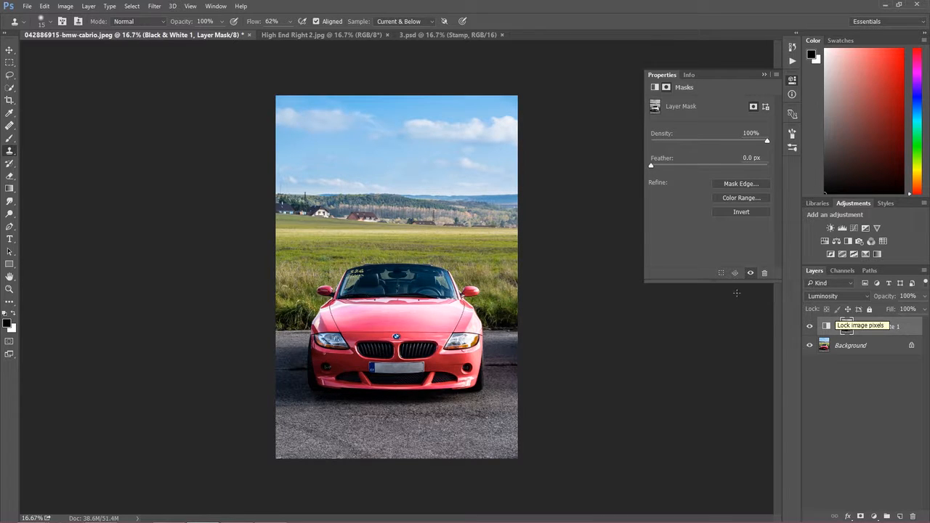
{"action": "left_click", "coordinate": [811, 328]}
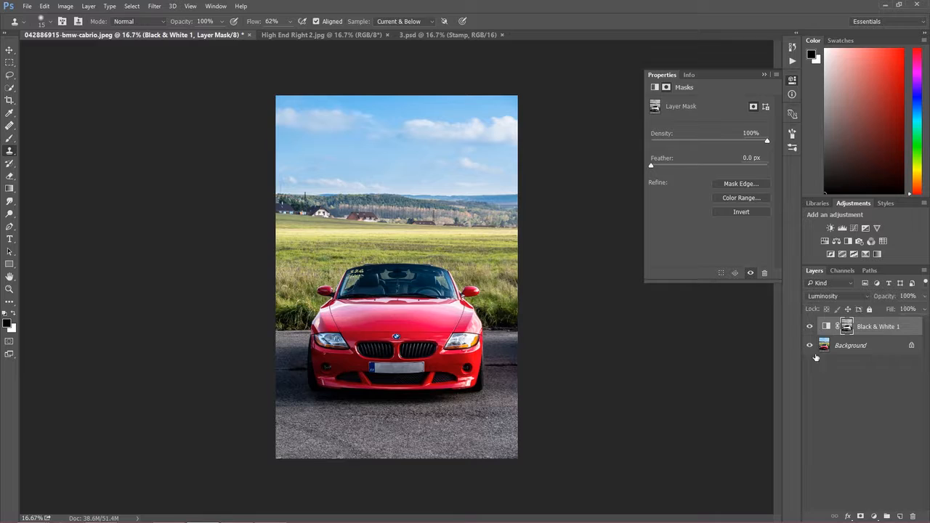
{"action": "left_click", "coordinate": [811, 328]}
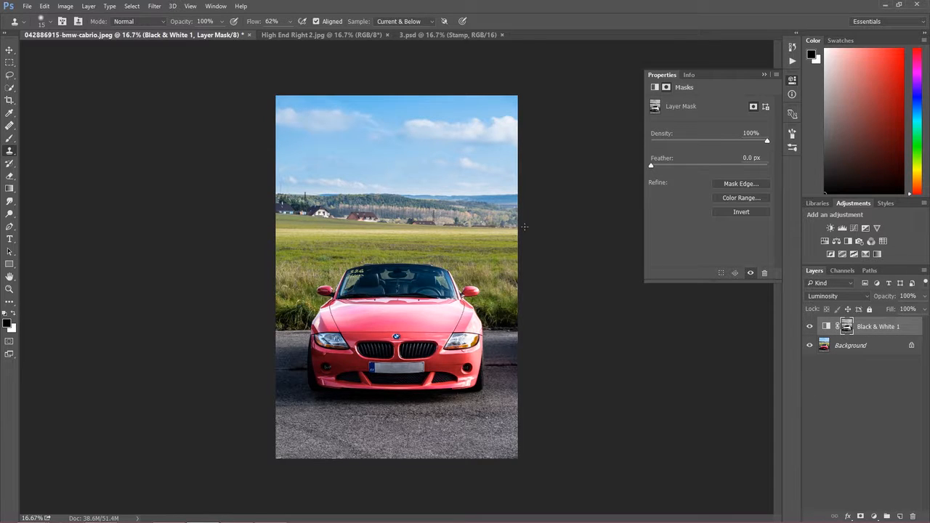
Switch to the 3.psd portrait, inspect the skin of the face up close, and return to the full view
{"action": "left_click", "coordinate": [442, 35]}
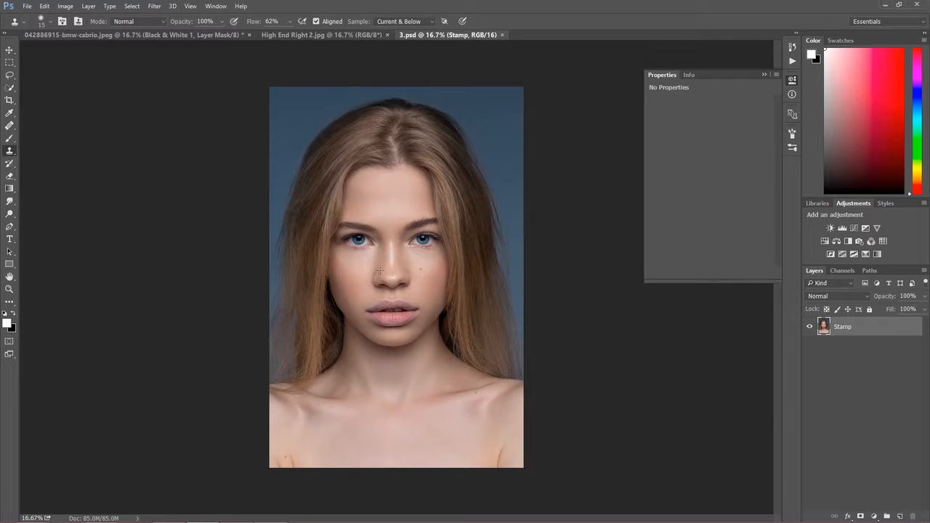
{"action": "key", "text": "z"}
{"action": "left_click_drag", "start_coordinate": [373, 284], "coordinate": [406, 311]}
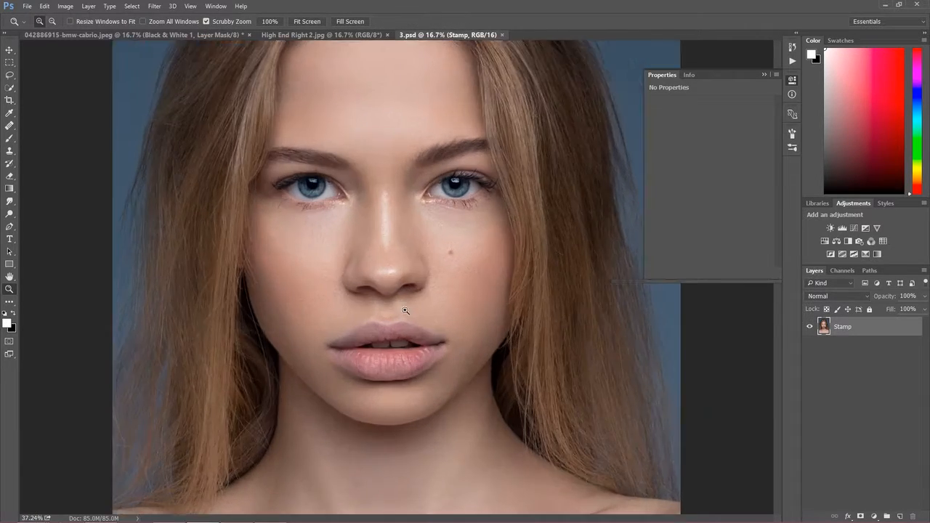
{"action": "key", "text": "s"}
{"action": "key", "text": "z"}
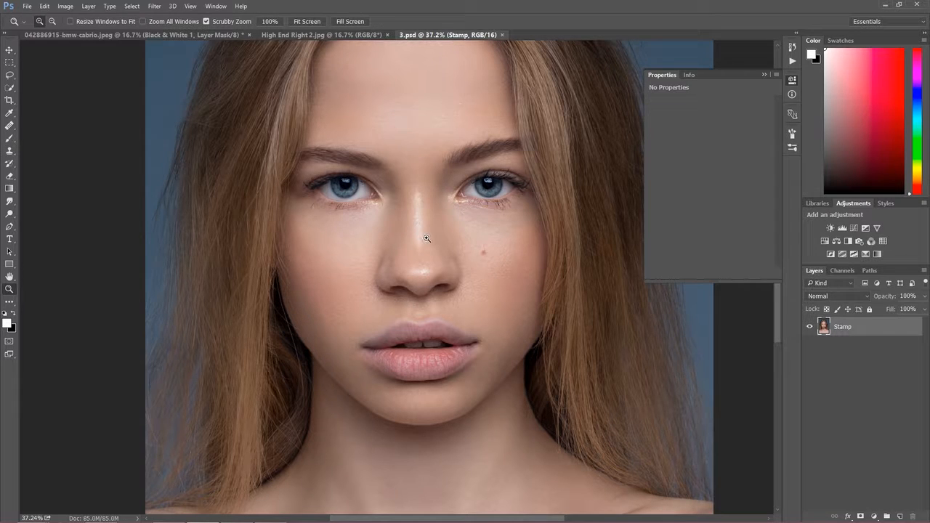
{"action": "mouse_move", "coordinate": [407, 254]}
{"action": "left_mouse_down"}
{"action": "mouse_move", "coordinate": [396, 275]}
{"action": "mouse_move", "coordinate": [404, 282]}
{"action": "left_mouse_up"}
{"action": "key", "text": "s"}
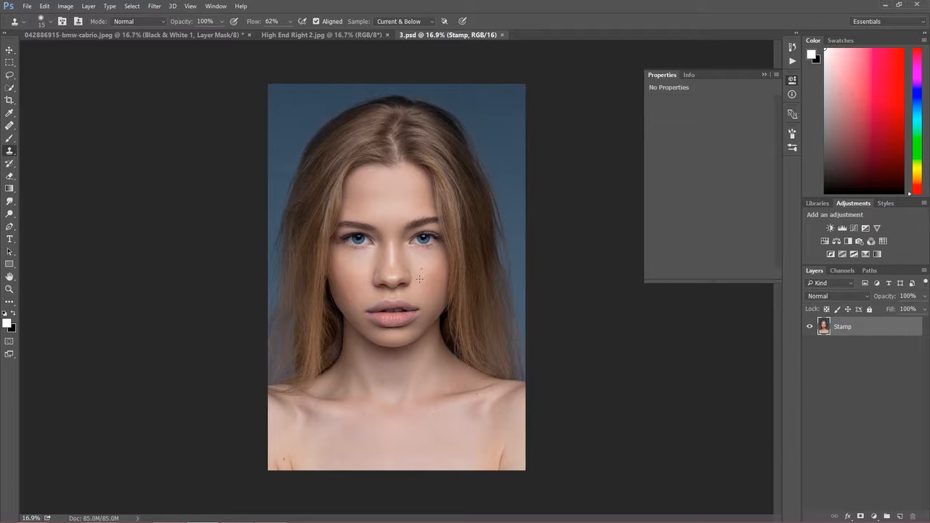
Examine the portrait's Blue, Green and Red channels one at a time to compare skin contrast
{"action": "left_click", "coordinate": [840, 270]}
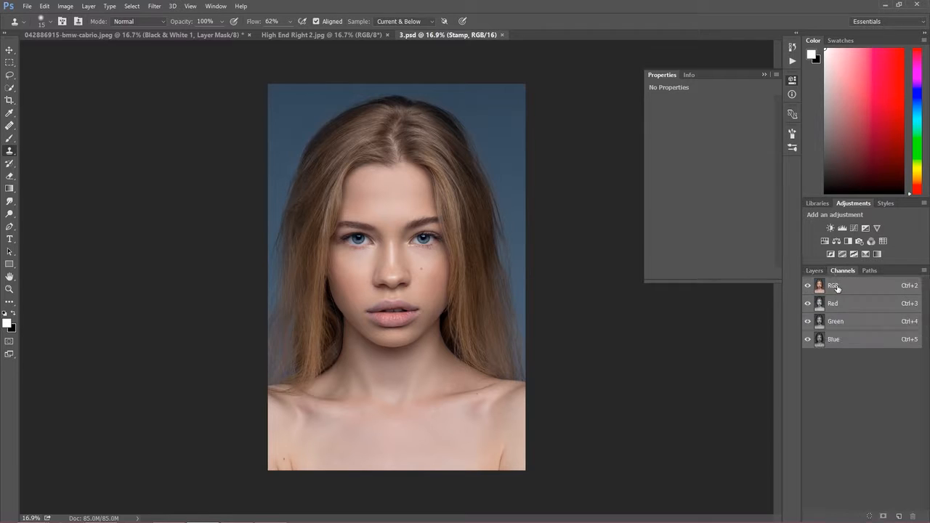
{"action": "left_click", "coordinate": [808, 304]}
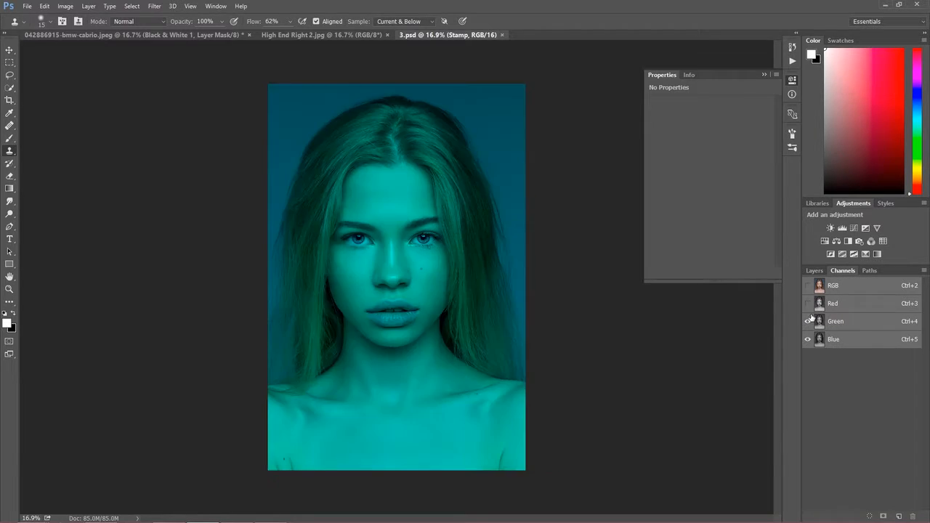
{"action": "left_click", "coordinate": [807, 321]}
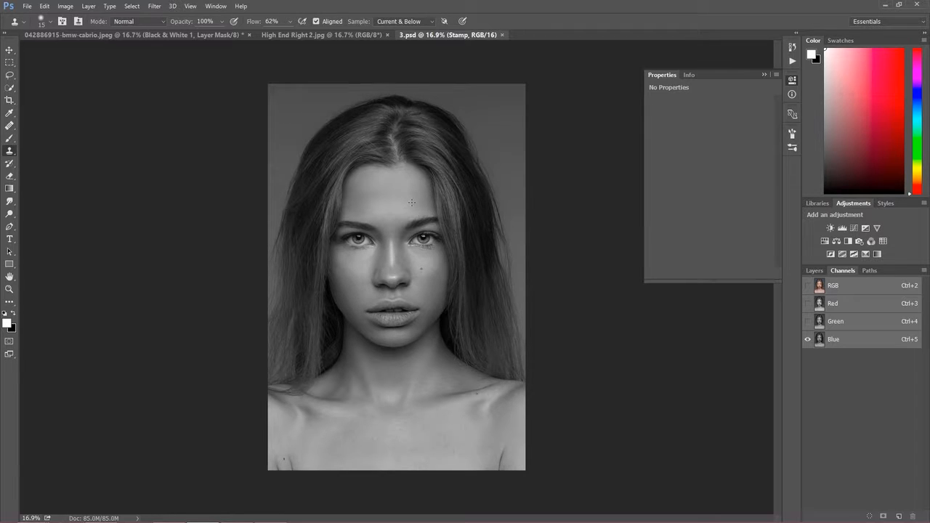
{"action": "left_click", "coordinate": [807, 321]}
{"action": "left_click", "coordinate": [807, 339]}
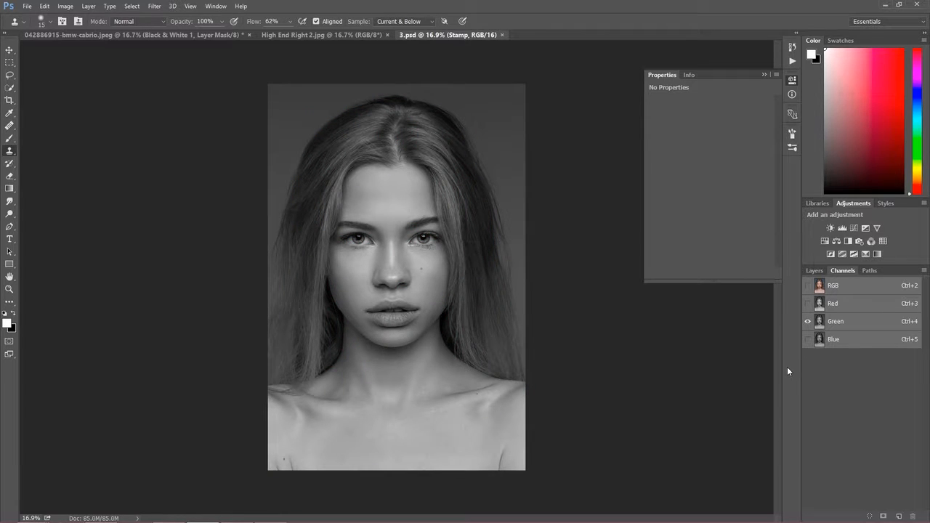
{"action": "left_click", "coordinate": [807, 304]}
{"action": "left_click", "coordinate": [817, 324]}
{"action": "left_click", "coordinate": [808, 322]}
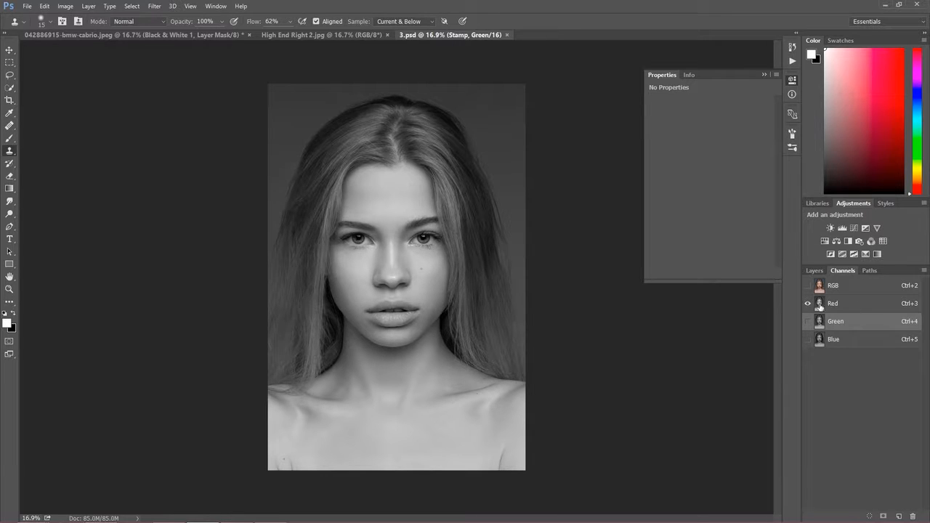
Isolate the portrait's Blue channel, load it as a selection and return to the layer list
{"action": "left_click", "coordinate": [807, 340]}
{"action": "left_click", "coordinate": [807, 304]}
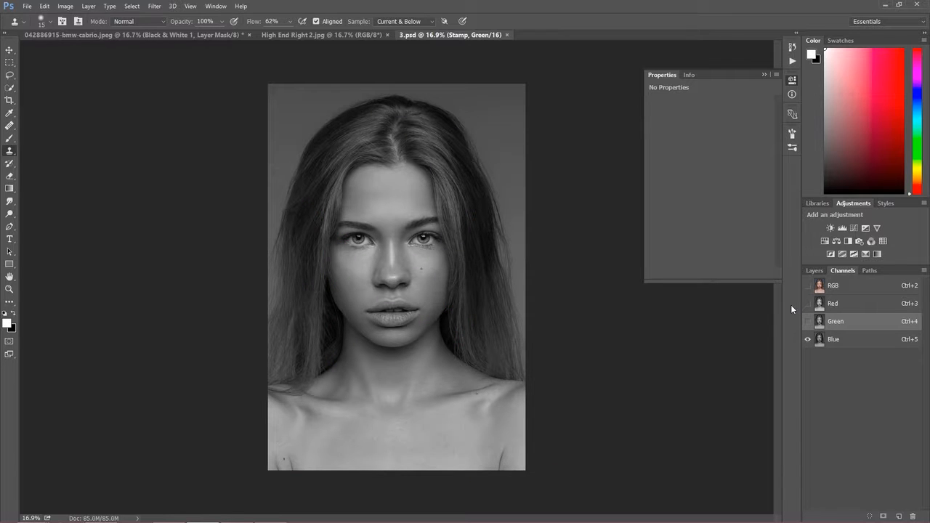
{"action": "left_click", "coordinate": [817, 342]}
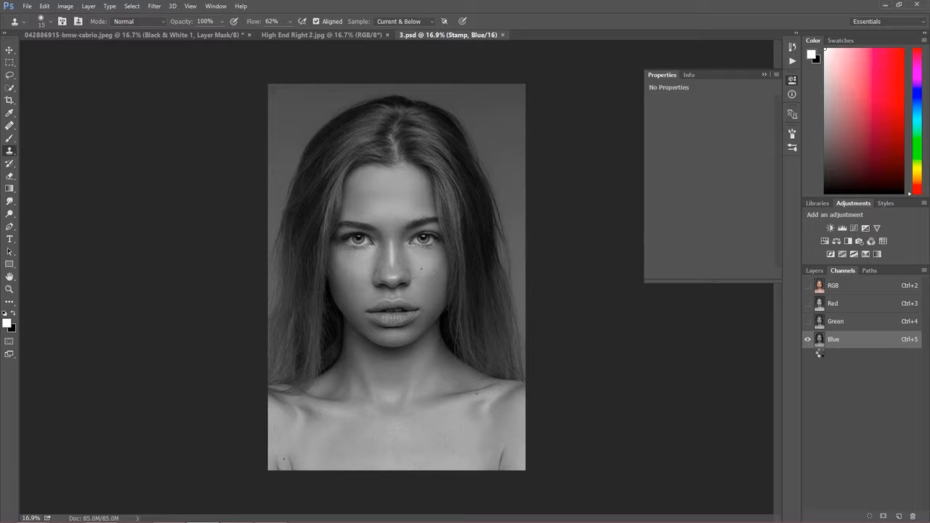
{"action": "left_click", "coordinate": [819, 340], "text": "ctrl"}
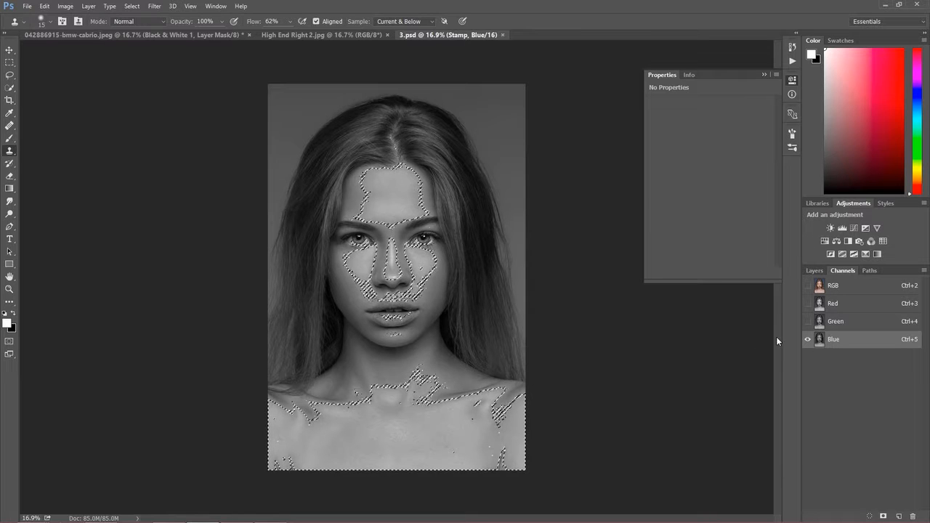
{"action": "left_click", "coordinate": [814, 270]}
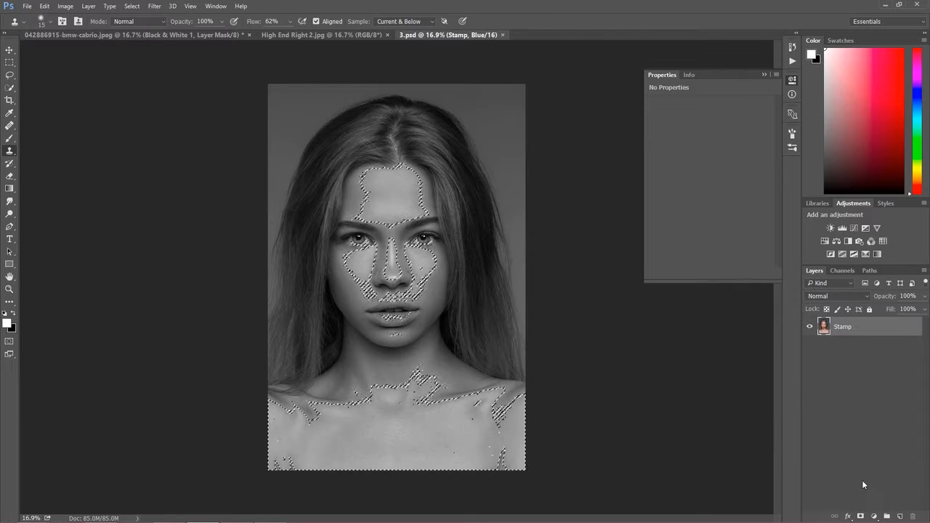
Add a Levels adjustment layer masked by the Blue channel selection, with black input level 17 and white input level 218
{"action": "left_click", "coordinate": [873, 516]}
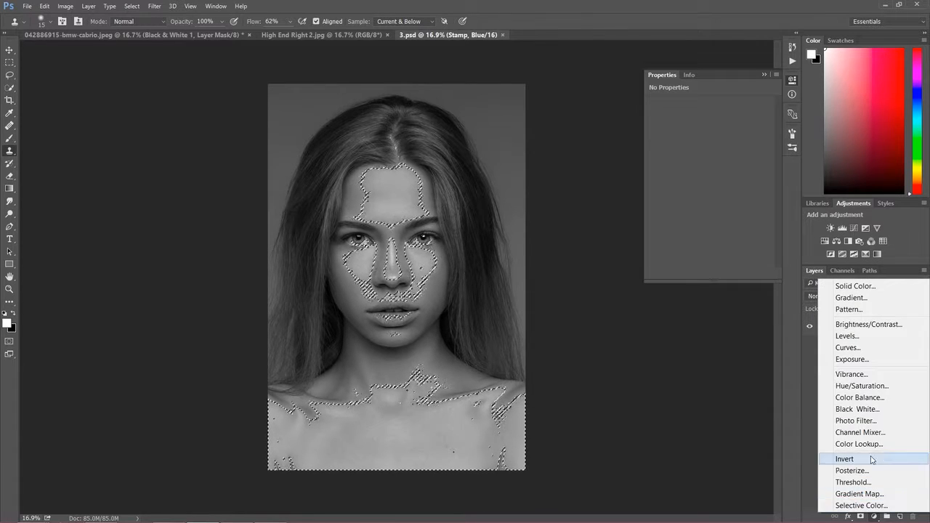
{"action": "left_click", "coordinate": [848, 336]}
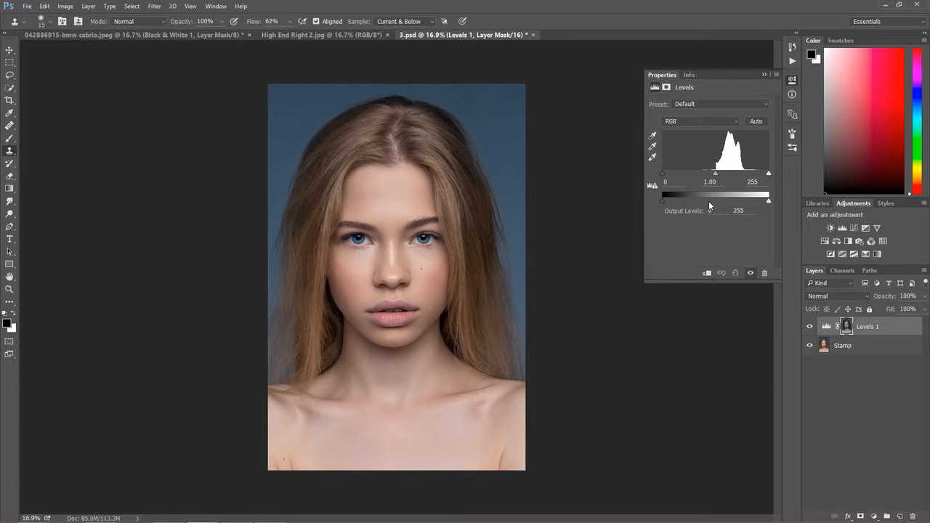
{"action": "left_click_drag", "start_coordinate": [663, 176], "coordinate": [668, 177]}
{"action": "left_click_drag", "start_coordinate": [769, 176], "coordinate": [753, 175]}
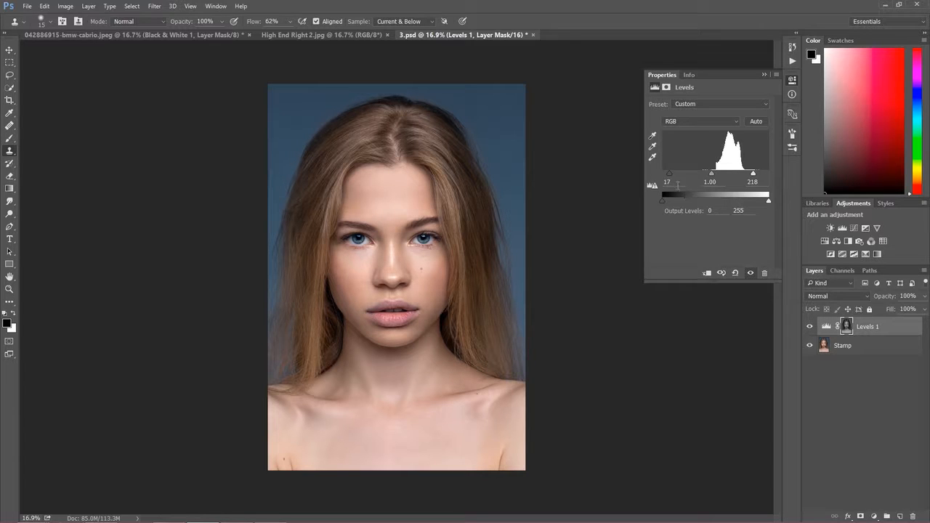
Set the portrait's Levels layer to Luminosity blend mode and compare the image with and without the layer
{"action": "left_click", "coordinate": [810, 327]}
{"action": "left_click", "coordinate": [809, 326]}
{"action": "left_click", "coordinate": [823, 295]}
{"action": "left_click", "coordinate": [824, 291]}
{"action": "left_click", "coordinate": [810, 327]}
{"action": "left_click", "coordinate": [810, 327]}
Compare the skin of the face and chest up close with and without the Levels adjustment
{"action": "key", "text": "z"}
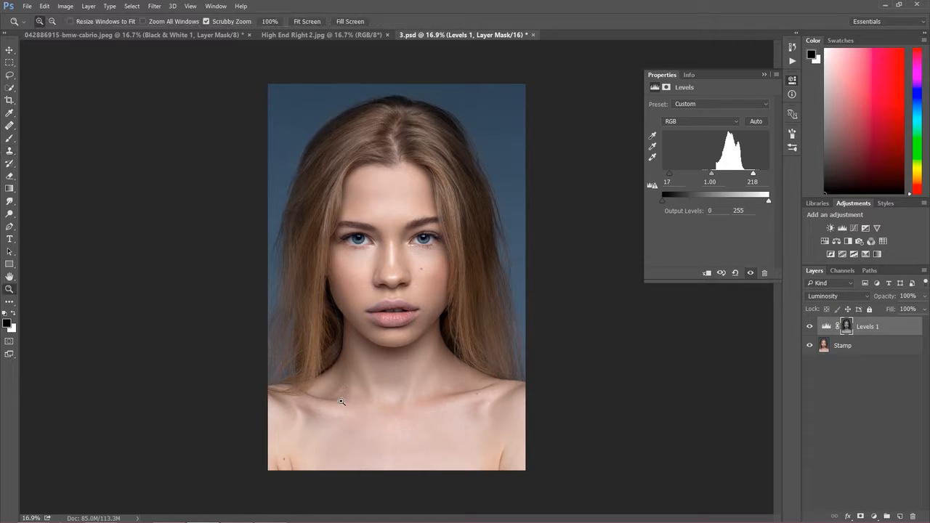
{"action": "left_click_drag", "start_coordinate": [349, 421], "coordinate": [411, 432]}
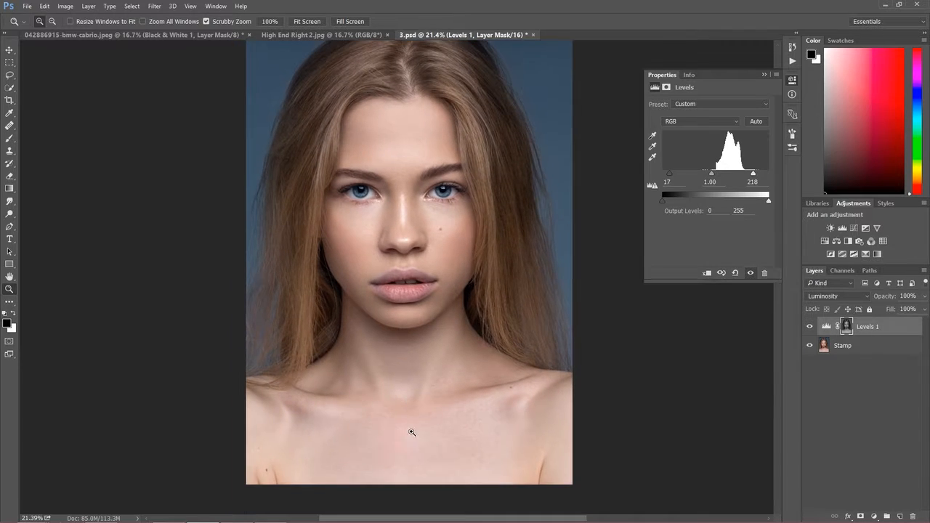
{"action": "left_click", "coordinate": [810, 326]}
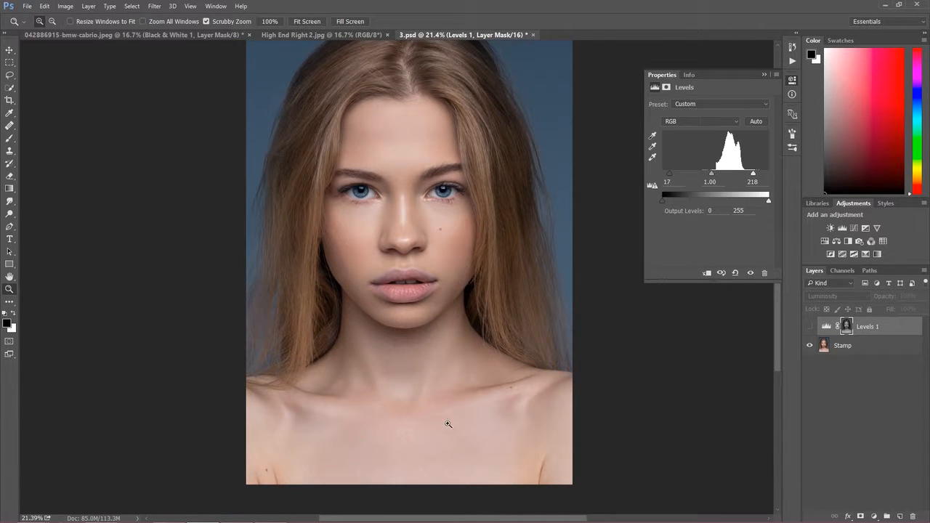
{"action": "left_click", "coordinate": [809, 327]}
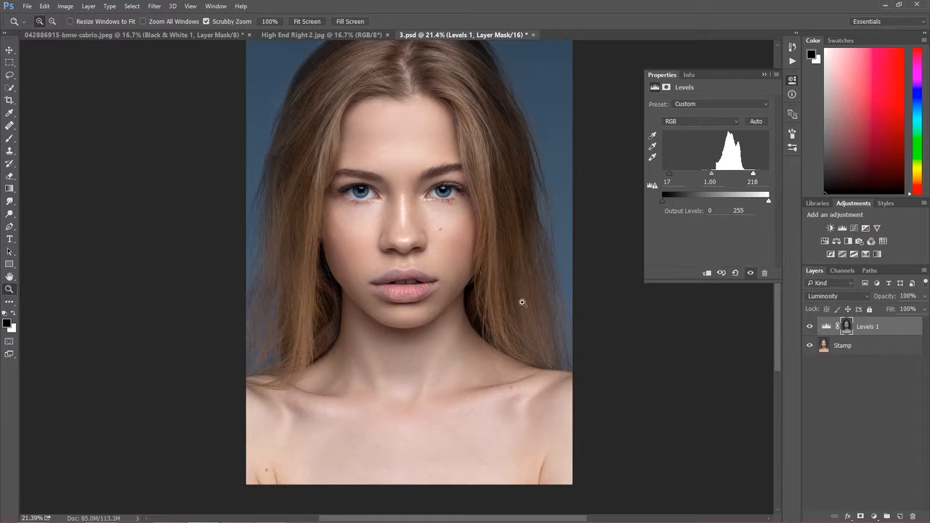
{"action": "left_click_drag", "start_coordinate": [521, 305], "coordinate": [495, 303]}
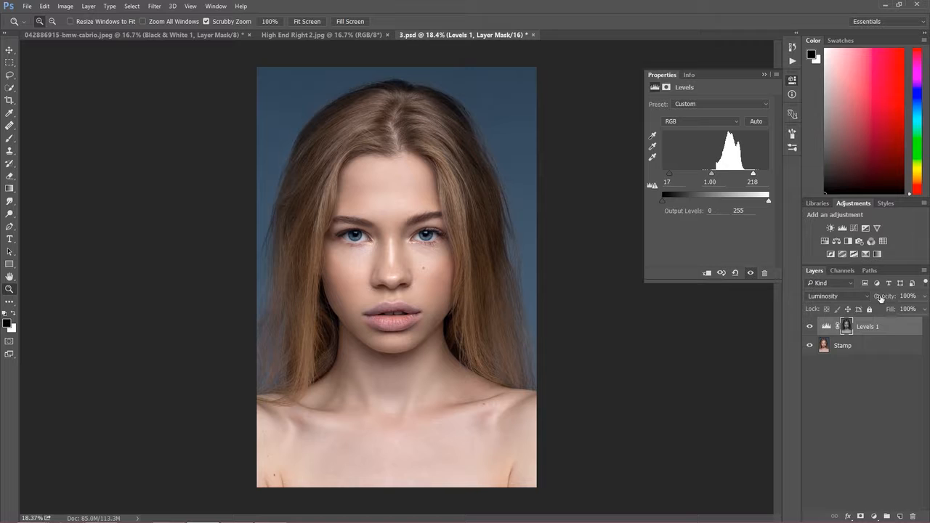
Lower the Levels layer's opacity to 75% and compare the portrait with and without the layer
{"action": "left_click_drag", "start_coordinate": [887, 298], "coordinate": [875, 298]}
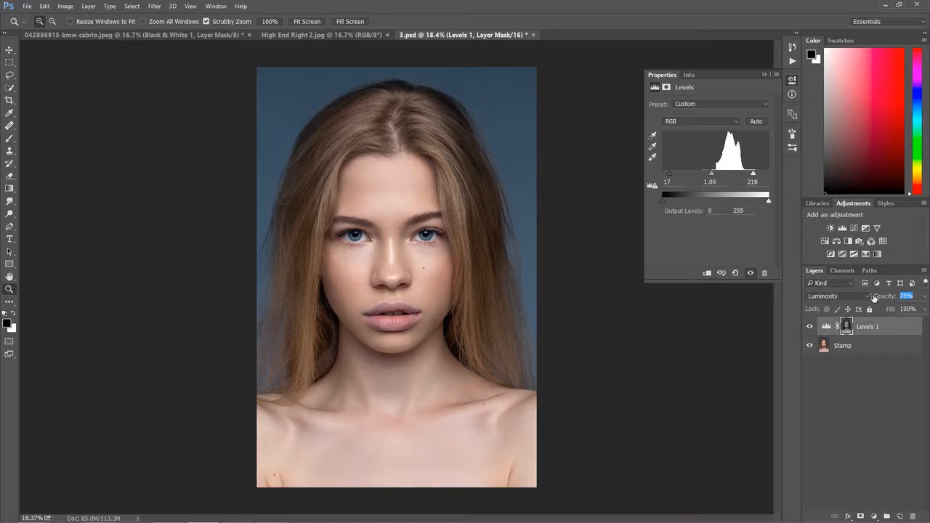
{"action": "left_click", "coordinate": [810, 327]}
{"action": "left_click", "coordinate": [810, 328]}
Switch to the BMW cabrio photo and delete its Black & White adjustment layer
{"action": "left_click", "coordinate": [138, 38]}
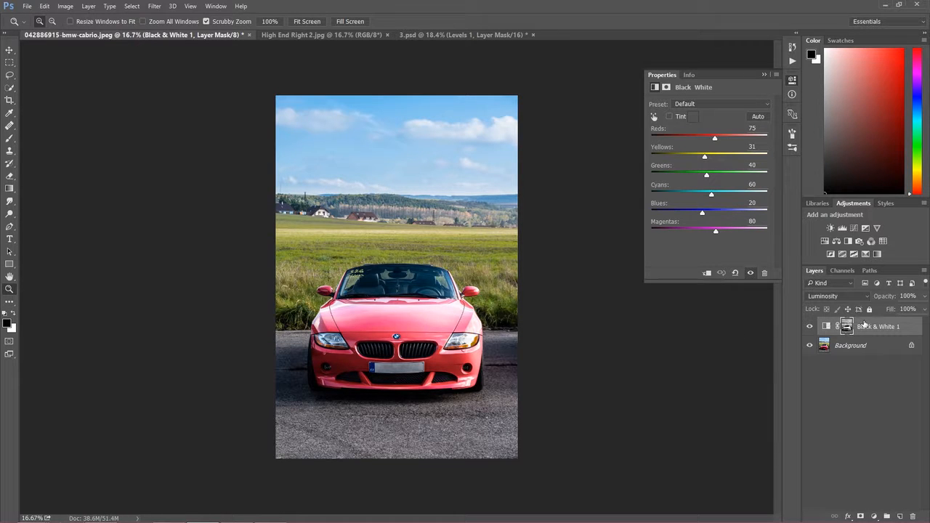
{"action": "key", "text": "Delete"}
{"action": "key", "text": "s"}
Isolate the car photo's Blue channel, load it as a selection and return to the layer list
{"action": "left_click", "coordinate": [842, 270]}
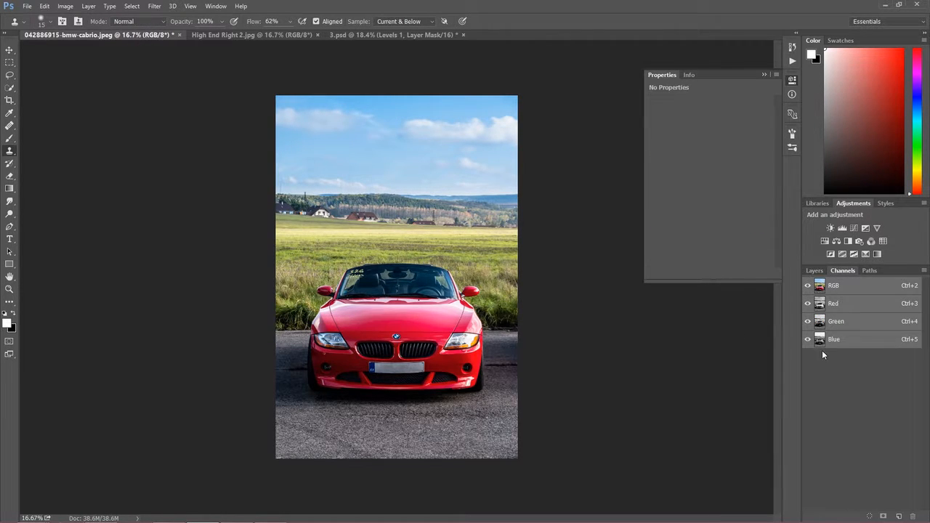
{"action": "left_click", "coordinate": [821, 339]}
{"action": "left_click", "coordinate": [819, 340], "text": "ctrl"}
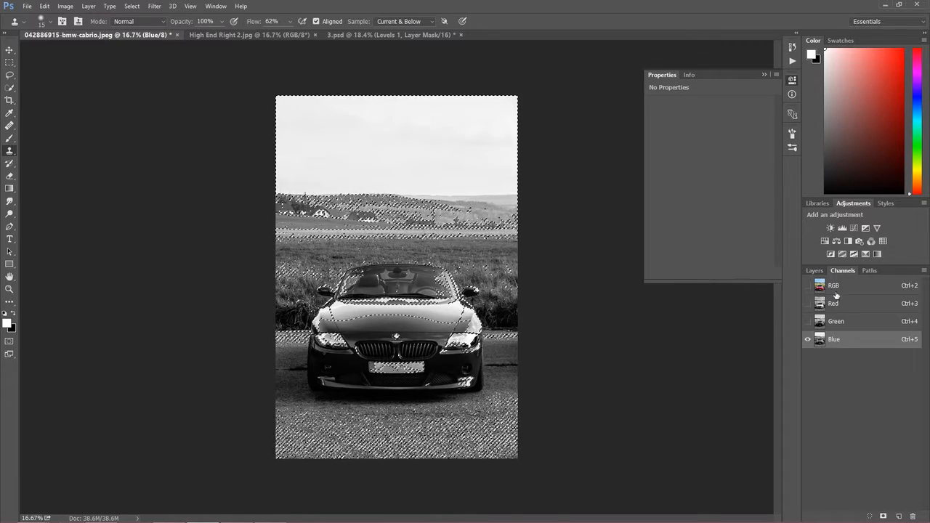
{"action": "left_click", "coordinate": [814, 270]}
Add a Levels adjustment layer masked by the selection to the car photo, with input levels 14 and 218
{"action": "left_click", "coordinate": [874, 514]}
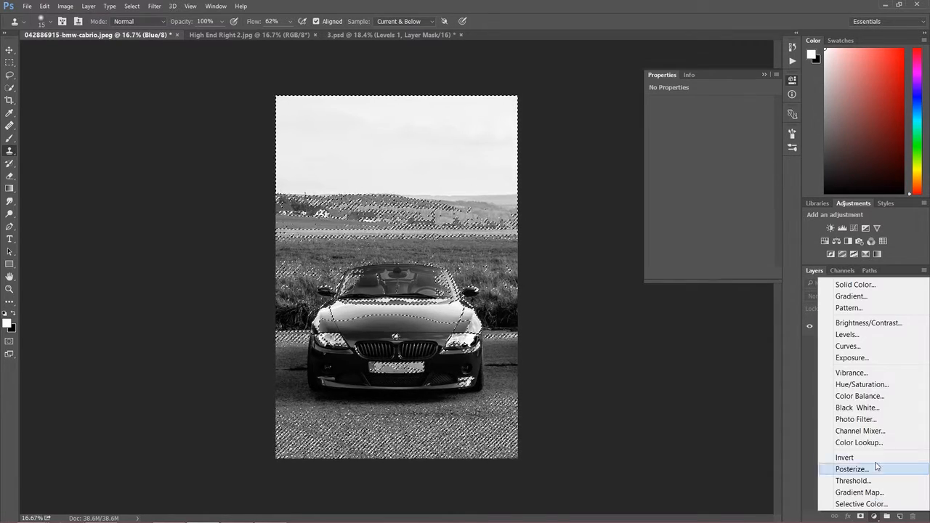
{"action": "left_click", "coordinate": [843, 366]}
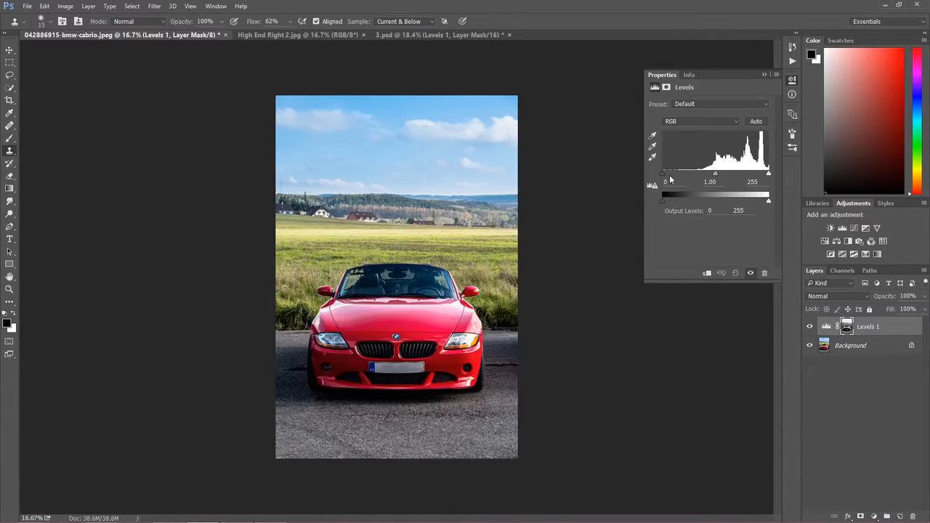
{"action": "left_click_drag", "start_coordinate": [663, 175], "coordinate": [669, 179]}
{"action": "left_click_drag", "start_coordinate": [768, 174], "coordinate": [753, 176]}
Set the car photo's Levels layer to Luminosity blend mode and compare the photo with and without it
{"action": "left_click", "coordinate": [826, 296]}
{"action": "left_click", "coordinate": [820, 287]}
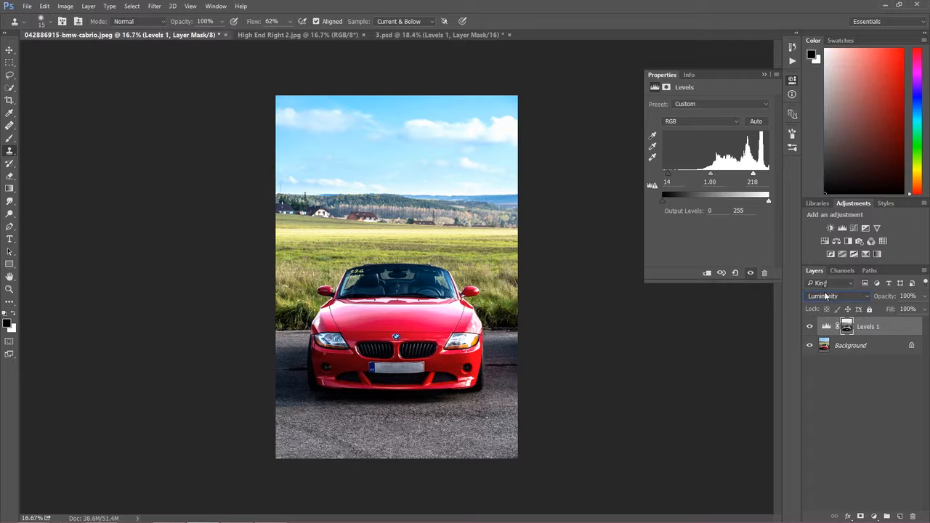
{"action": "left_click", "coordinate": [810, 326]}
{"action": "left_click", "coordinate": [811, 324]}
{"action": "left_click", "coordinate": [811, 324]}
{"action": "left_click", "coordinate": [809, 324]}
Revisit the 3.psd portrait, switch to High End Right 2.jpg and inspect the skin of the face up close
{"action": "left_click", "coordinate": [411, 35]}
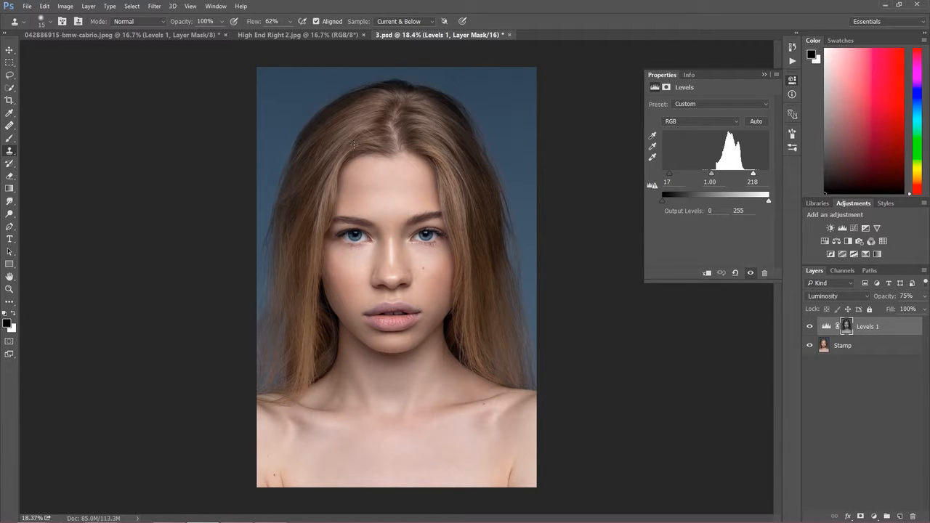
{"action": "left_click", "coordinate": [305, 36]}
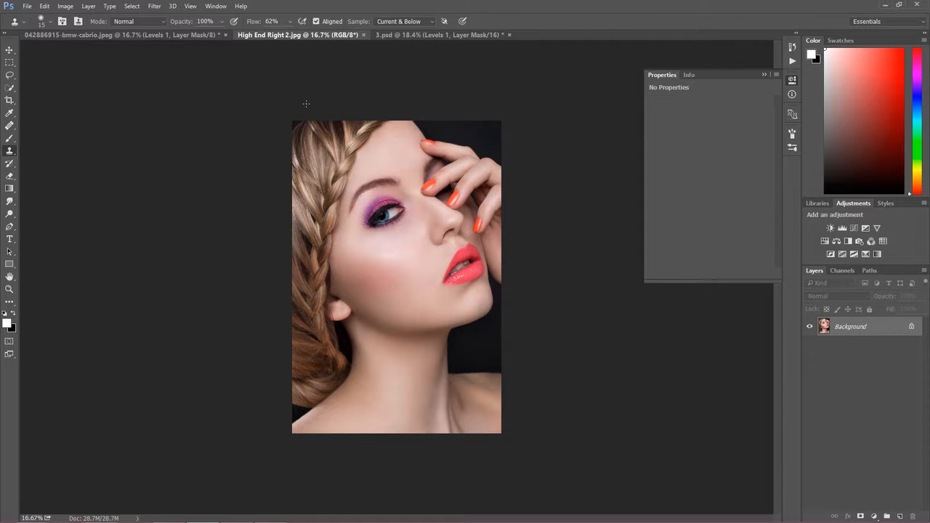
{"action": "key", "text": "z"}
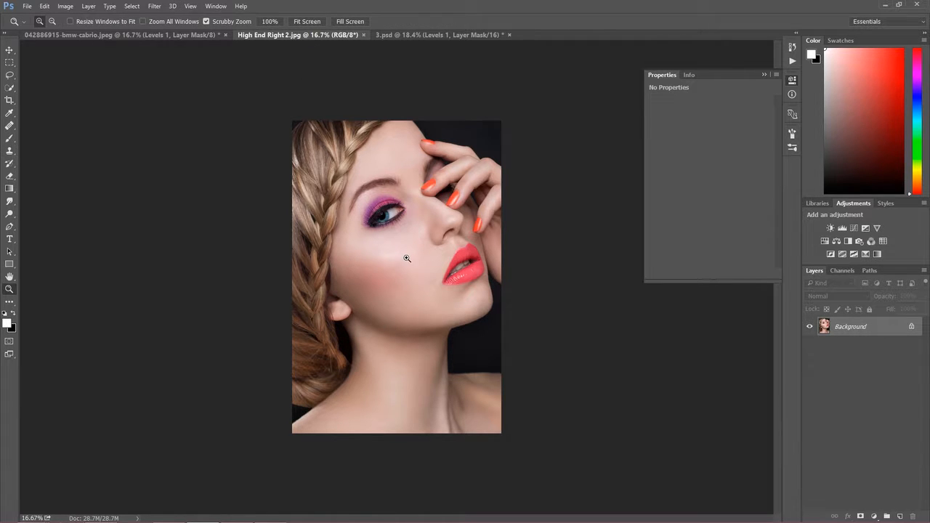
{"action": "mouse_move", "coordinate": [407, 257]}
{"action": "left_mouse_down"}
{"action": "mouse_move", "coordinate": [460, 262]}
{"action": "mouse_move", "coordinate": [442, 257]}
{"action": "mouse_move", "coordinate": [421, 270]}
{"action": "left_mouse_up"}
{"action": "key", "text": "s"}
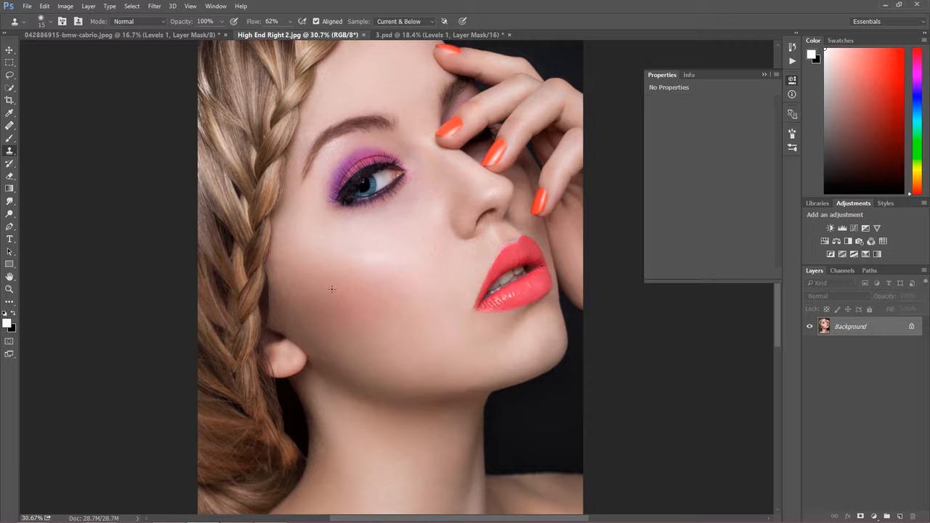
{"action": "left_click_drag", "start_coordinate": [329, 341], "coordinate": [349, 334]}
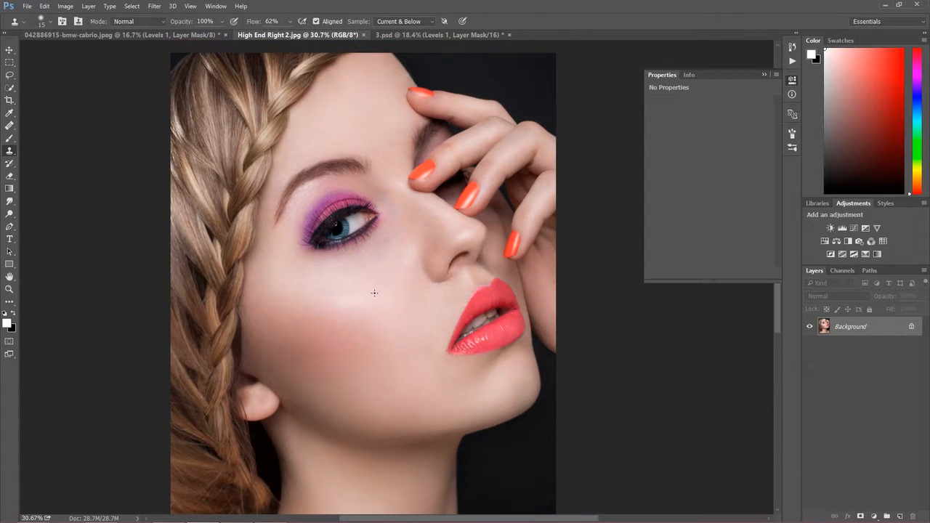
{"action": "mouse_move", "coordinate": [386, 286]}
{"action": "left_mouse_down"}
{"action": "mouse_move", "coordinate": [359, 282]}
{"action": "mouse_move", "coordinate": [371, 308]}
{"action": "left_mouse_up"}
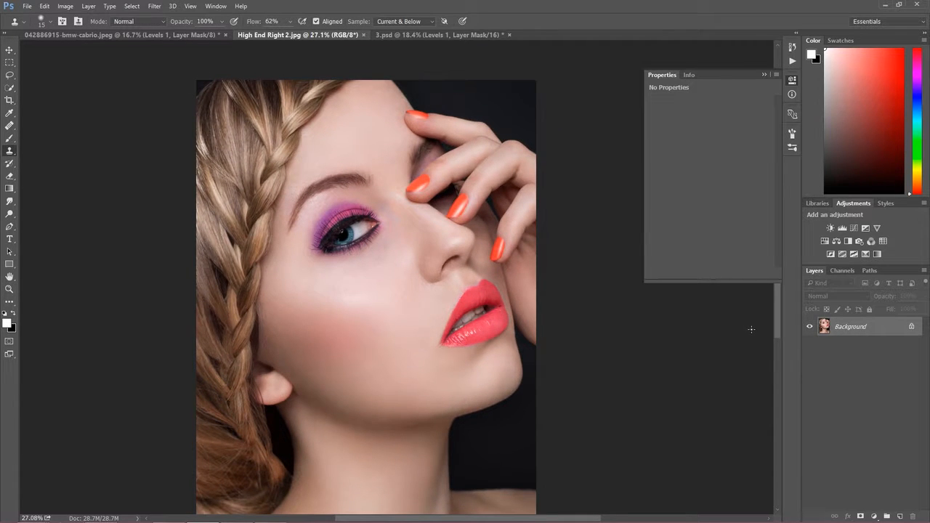
Examine the Blue, Green and Red channels of High End Right 2.jpg one at a time to compare skin and lip contrast
{"action": "left_click", "coordinate": [843, 270]}
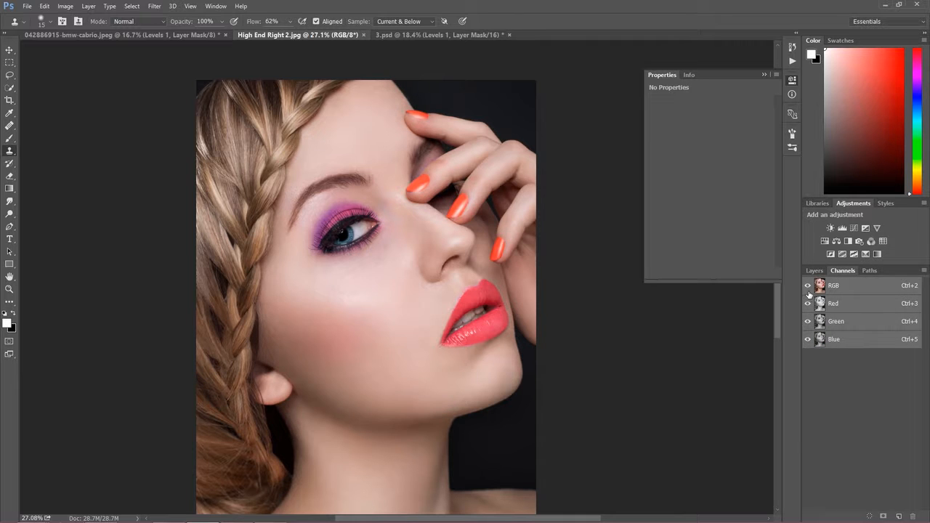
{"action": "left_click", "coordinate": [807, 303]}
{"action": "left_click", "coordinate": [807, 285]}
{"action": "left_click", "coordinate": [807, 322]}
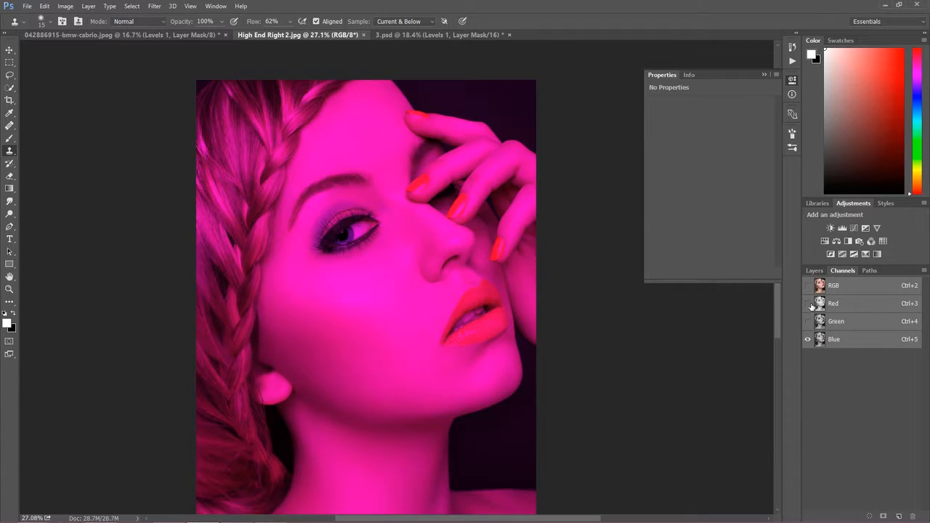
{"action": "left_click", "coordinate": [808, 303]}
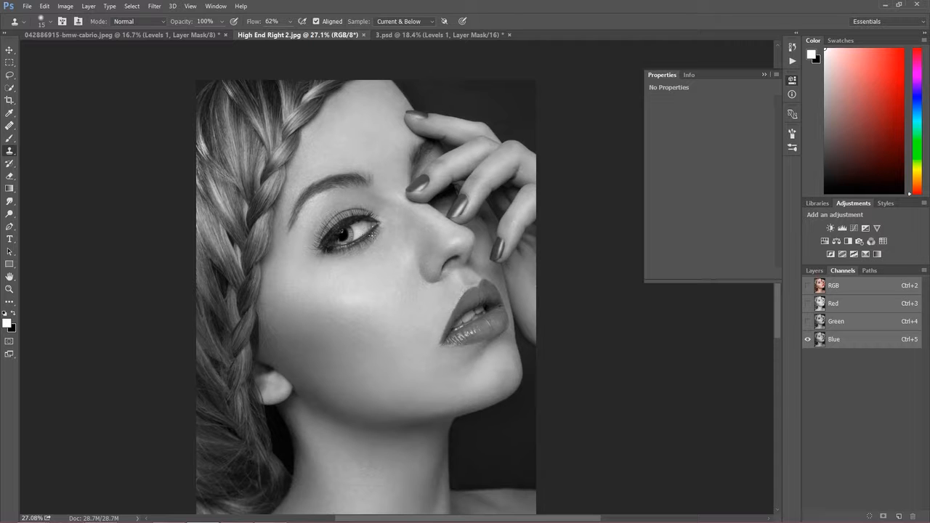
{"action": "left_click", "coordinate": [807, 321]}
{"action": "left_click", "coordinate": [807, 339]}
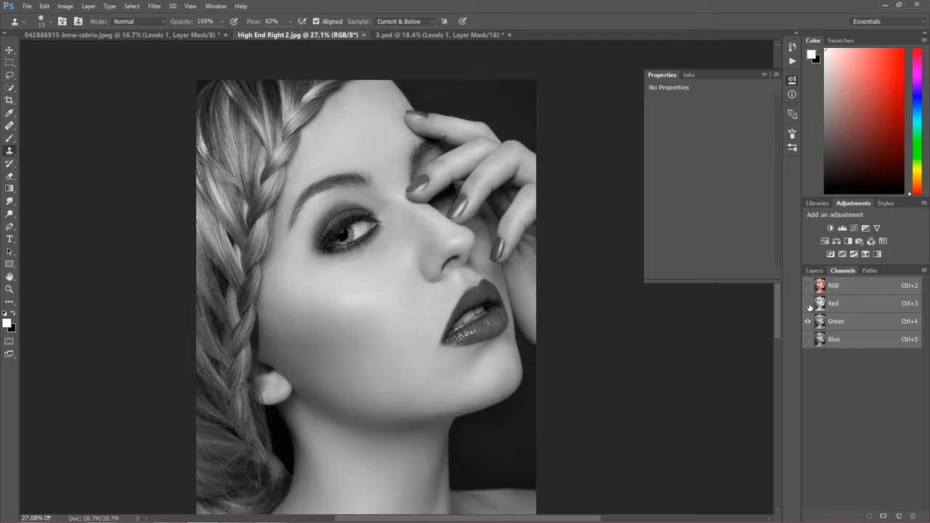
{"action": "left_click", "coordinate": [808, 303]}
{"action": "left_click", "coordinate": [807, 321]}
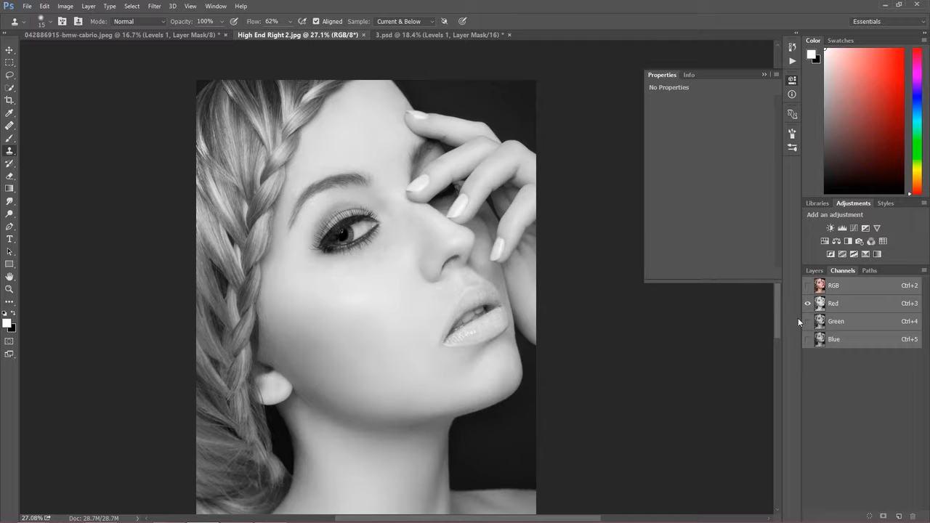
Load the Red channel as a selection and add a Black & White adjustment layer masked by it
{"action": "left_click", "coordinate": [820, 305], "text": "ctrl"}
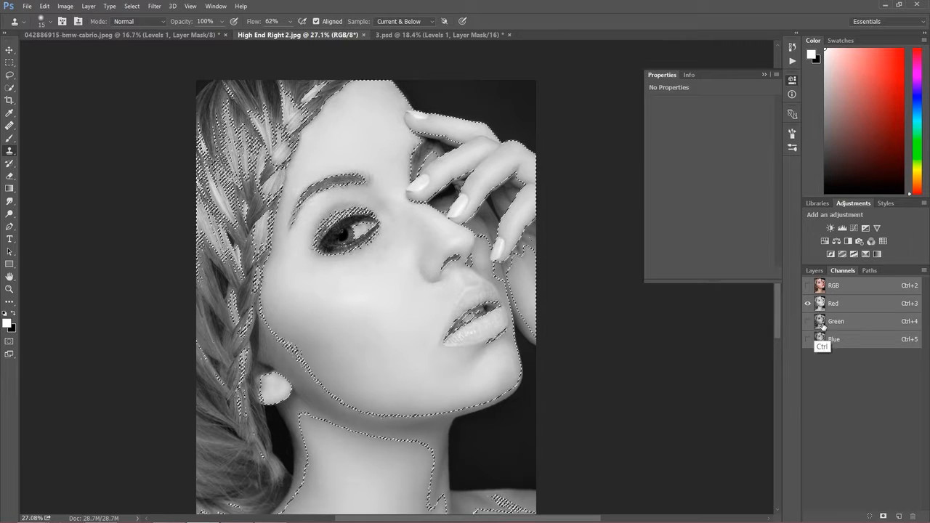
{"action": "left_click", "coordinate": [814, 270]}
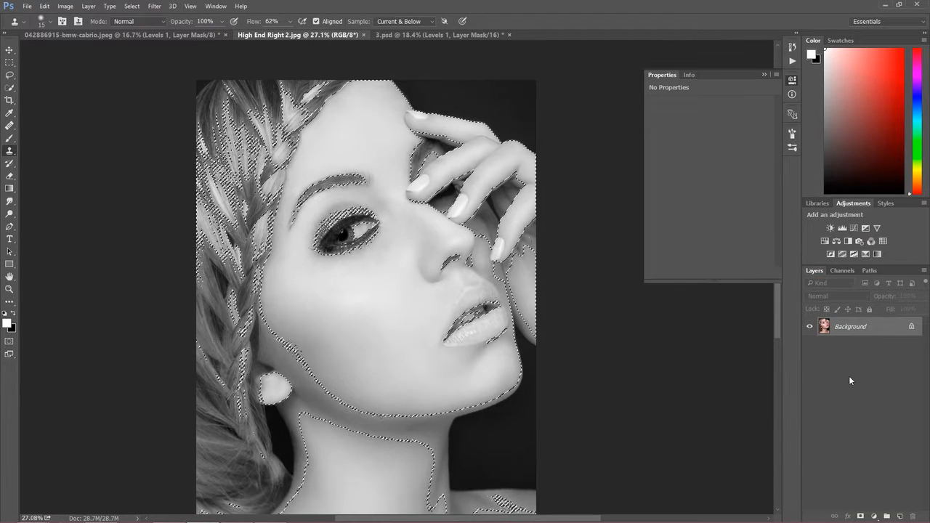
{"action": "left_click", "coordinate": [875, 516]}
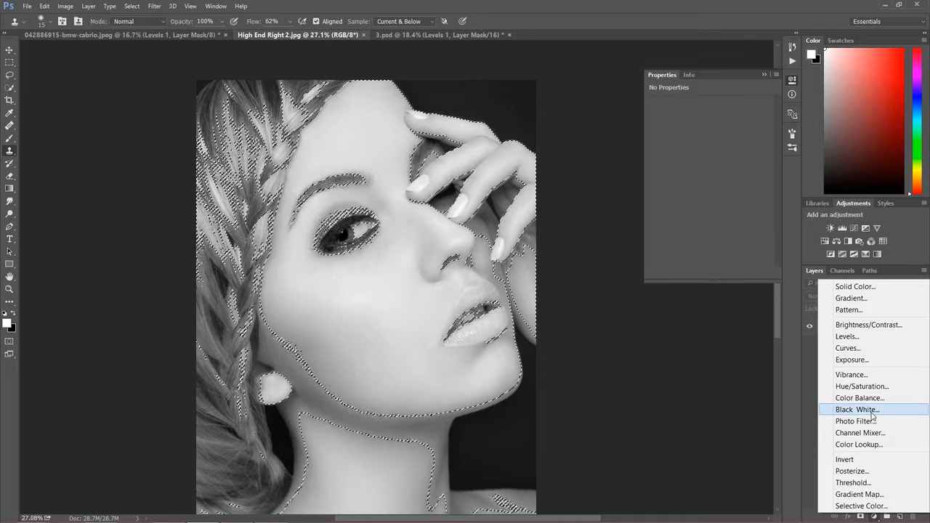
{"action": "left_click", "coordinate": [861, 409]}
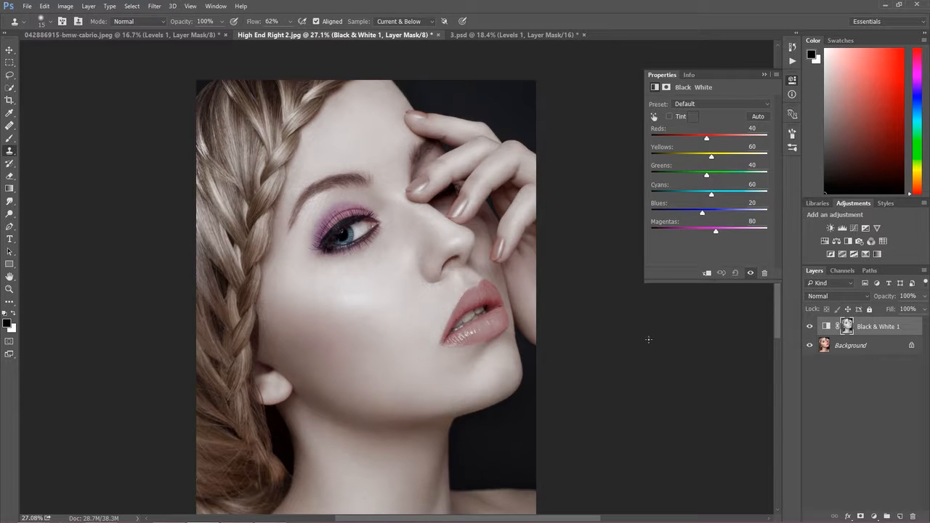
Set the Black & White layer's blend mode to Luminosity and check its effect on the face from afar and up close
{"action": "left_click", "coordinate": [829, 296]}
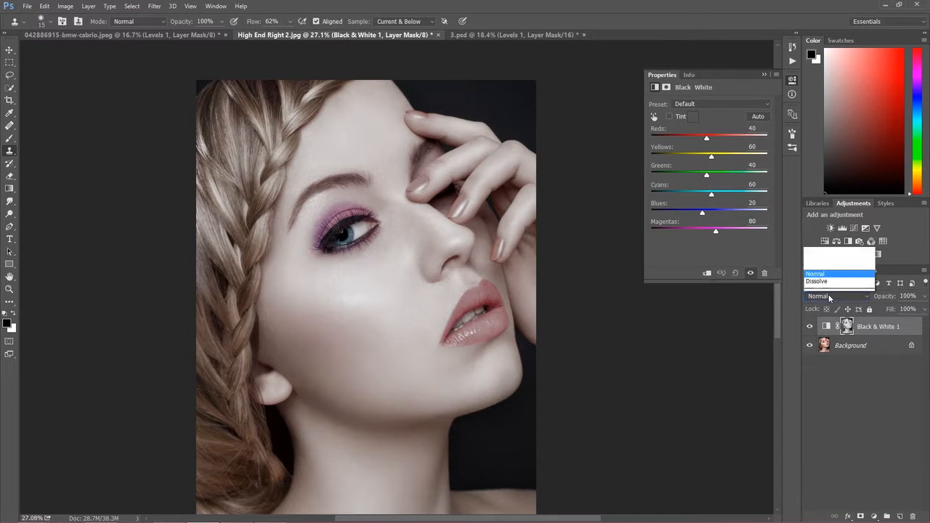
{"action": "left_click", "coordinate": [830, 289]}
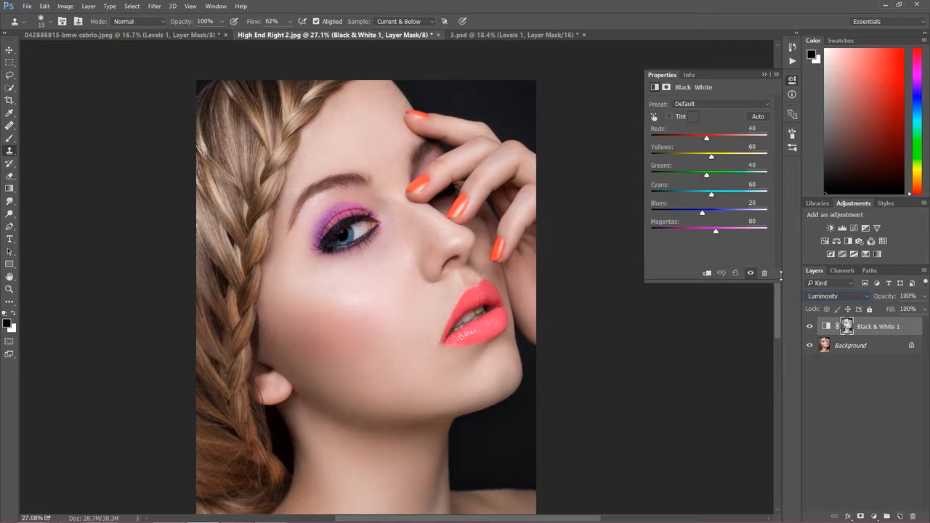
{"action": "left_click", "coordinate": [432, 338]}
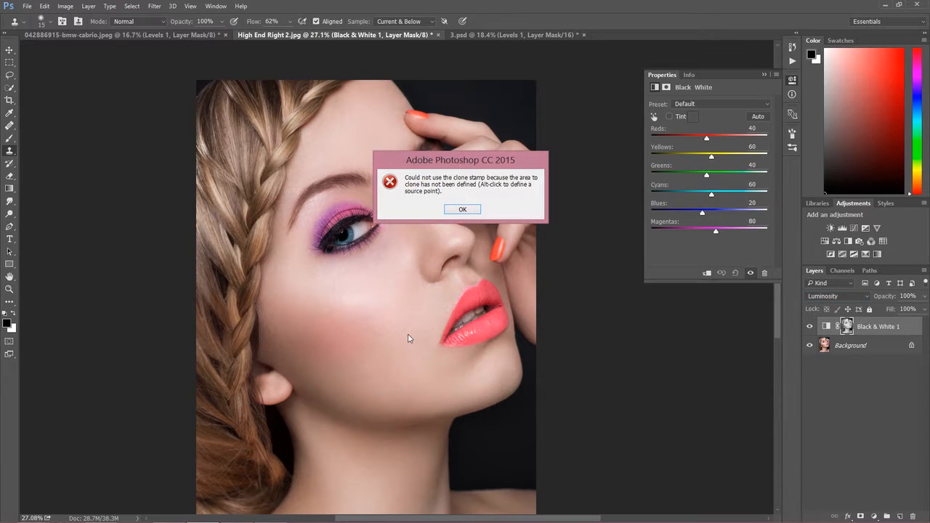
{"action": "key", "text": "Return"}
{"action": "key", "text": "z"}
{"action": "left_click_drag", "start_coordinate": [430, 346], "coordinate": [408, 343]}
{"action": "key", "text": "s"}
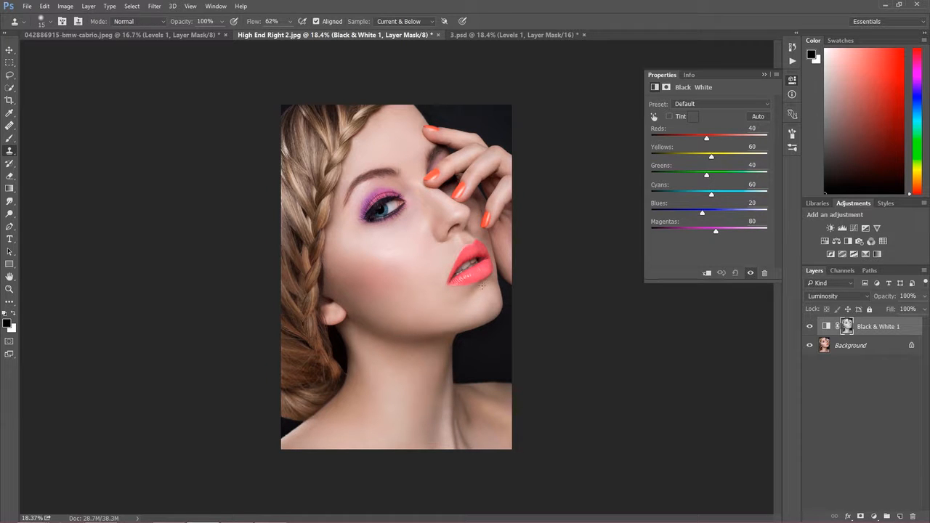
{"action": "key", "text": "z"}
{"action": "left_click_drag", "start_coordinate": [455, 292], "coordinate": [488, 298]}
{"action": "key", "text": "s"}
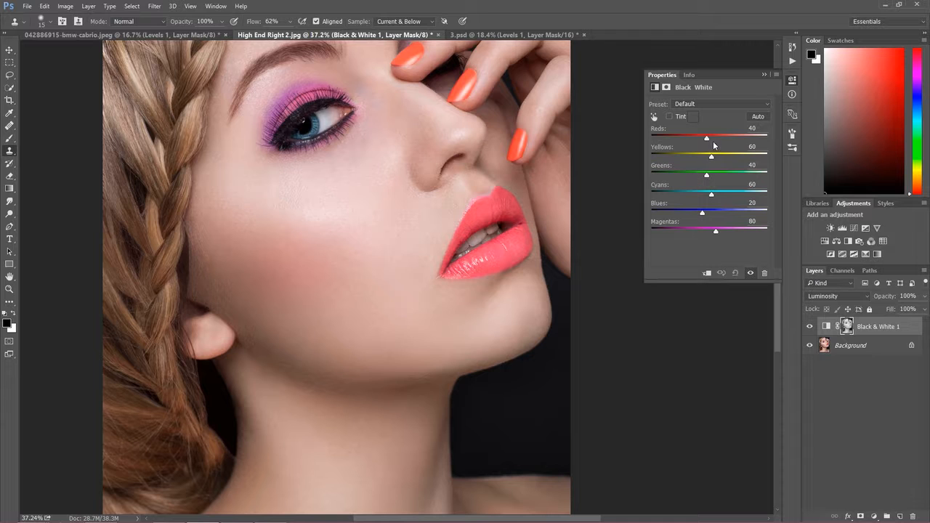
Set the Black & White adjustment's Reds to 21 and Magentas to 29 and check the whole portrait
{"action": "mouse_move", "coordinate": [707, 137]}
{"action": "left_mouse_down"}
{"action": "mouse_move", "coordinate": [717, 136]}
{"action": "mouse_move", "coordinate": [702, 136]}
{"action": "left_mouse_up"}
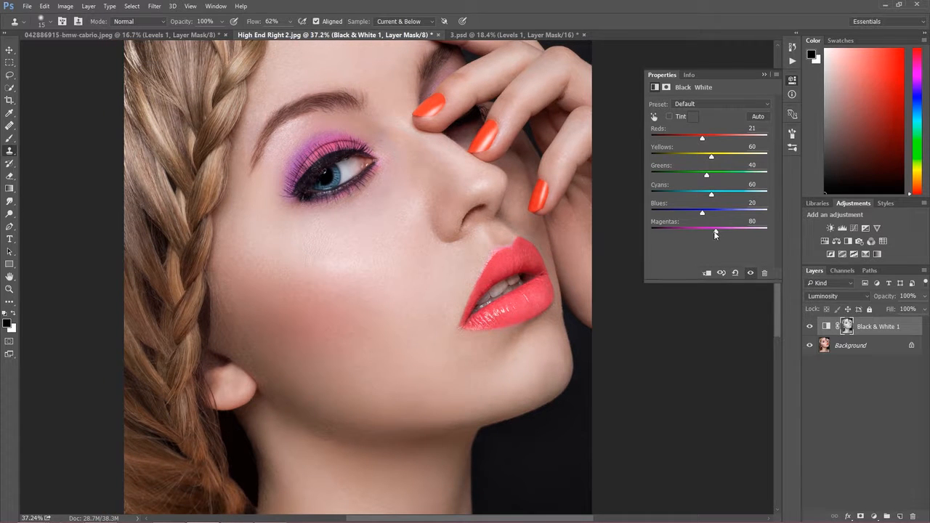
{"action": "mouse_move", "coordinate": [715, 232]}
{"action": "left_mouse_down"}
{"action": "mouse_move", "coordinate": [731, 233]}
{"action": "mouse_move", "coordinate": [705, 230]}
{"action": "left_mouse_up"}
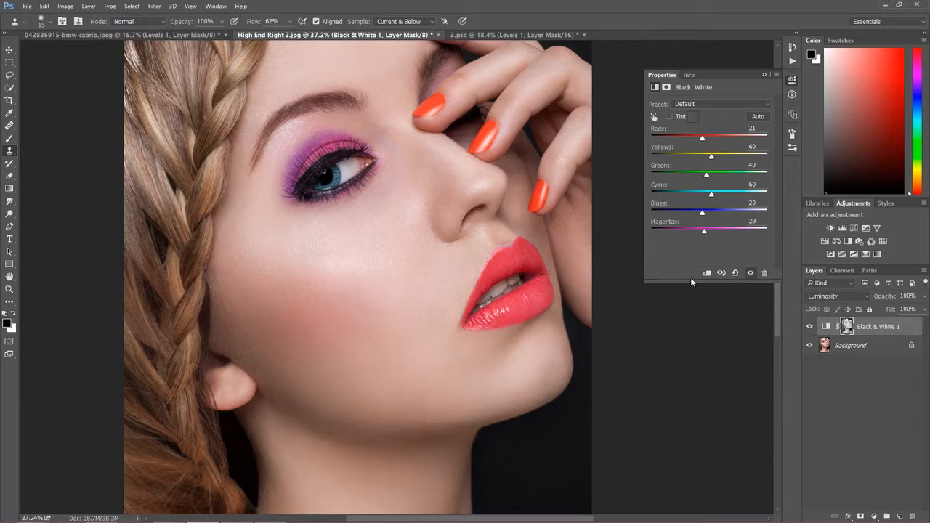
{"action": "key", "text": "ctrl+minus"}
{"action": "key", "text": "ctrl+minus"}
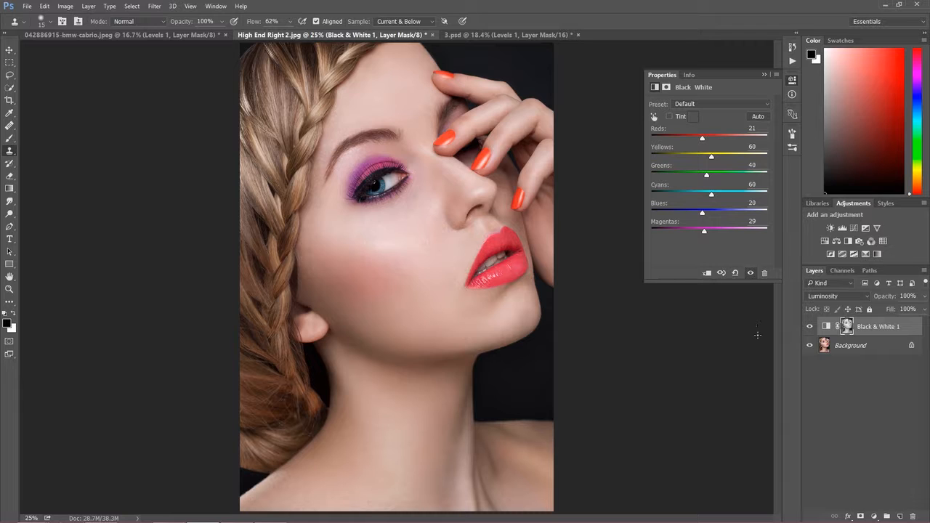
Isolate the Blue channel, load it as a selection and return to the layer stack
{"action": "left_click", "coordinate": [841, 271]}
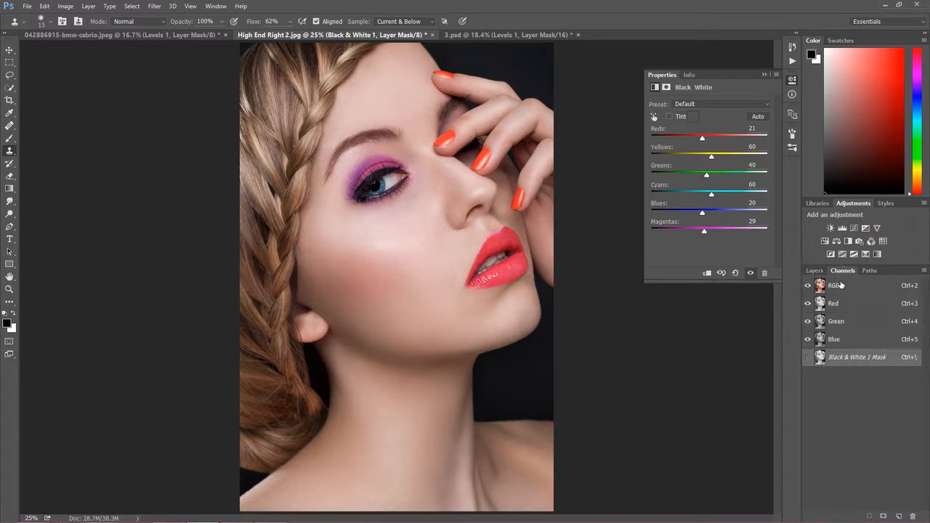
{"action": "left_click", "coordinate": [807, 304]}
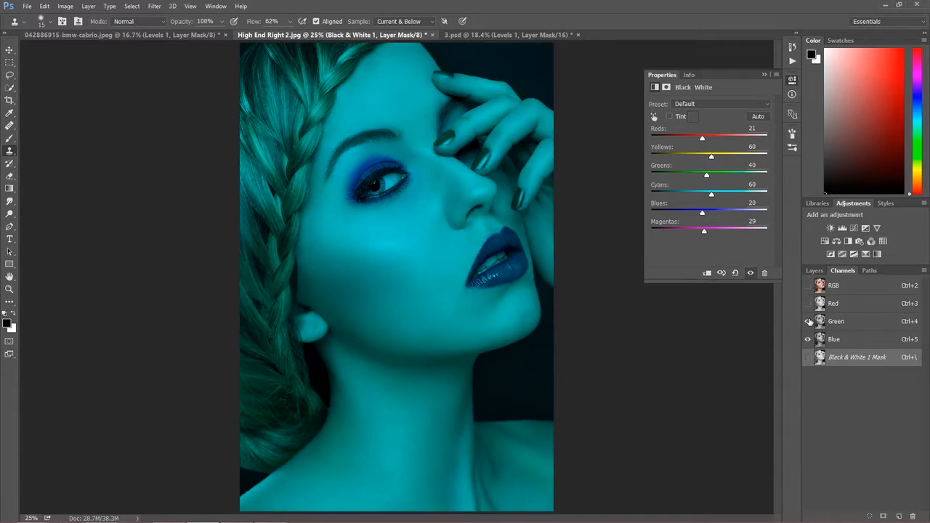
{"action": "left_click", "coordinate": [807, 322]}
{"action": "left_click", "coordinate": [823, 339]}
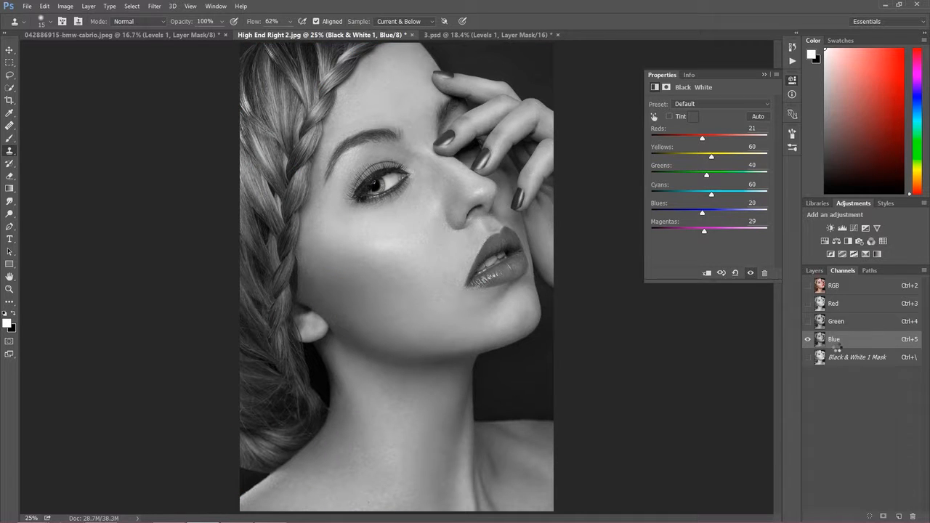
{"action": "left_click", "coordinate": [834, 341], "text": "ctrl"}
{"action": "left_click", "coordinate": [814, 270]}
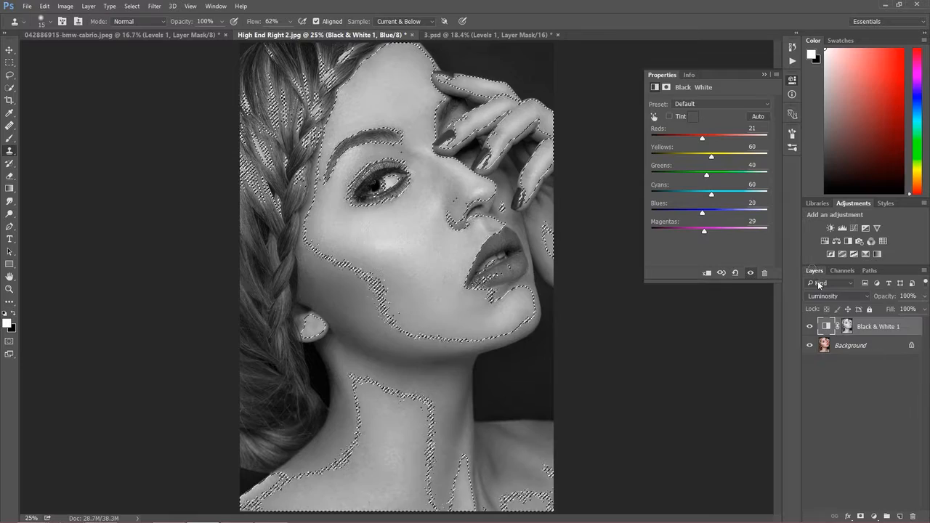
Add a Hue/Saturation adjustment layer masked by the Blue channel selection and set its Saturation to +15
{"action": "left_click", "coordinate": [875, 516]}
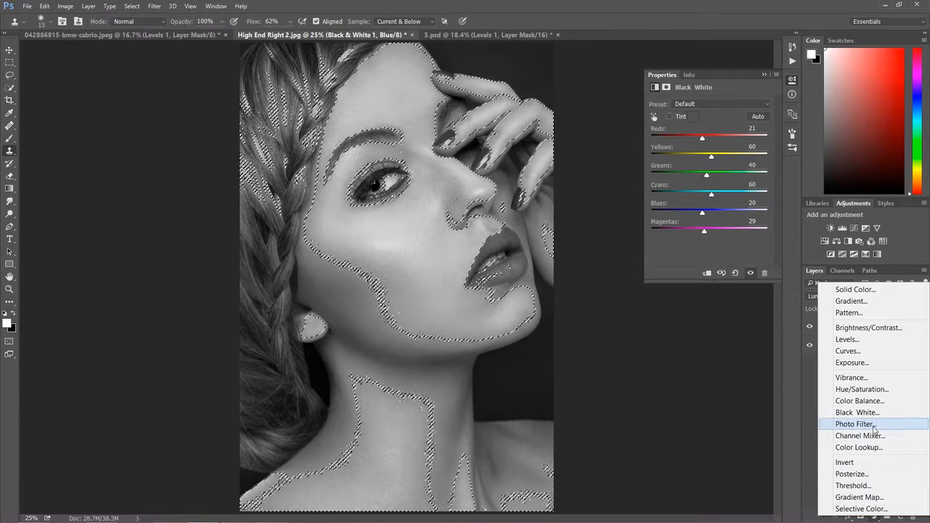
{"action": "left_click", "coordinate": [862, 390]}
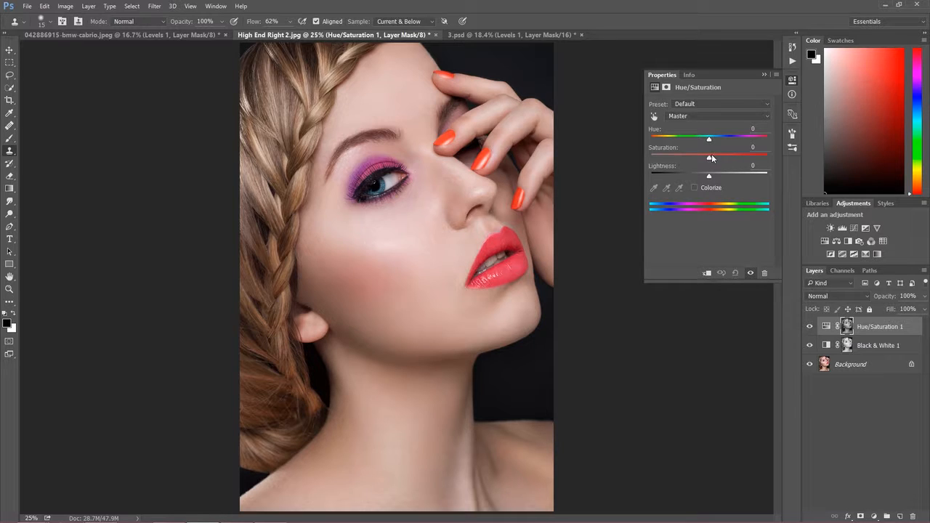
{"action": "left_click_drag", "start_coordinate": [709, 157], "coordinate": [718, 158]}
Try the Luminosity blend mode on the Hue/Saturation layer, compare the image with and without the layer, and restore Normal mode
{"action": "left_click", "coordinate": [828, 294]}
{"action": "left_click", "coordinate": [826, 292]}
{"action": "left_click", "coordinate": [811, 328]}
{"action": "left_click", "coordinate": [811, 328]}
{"action": "left_click", "coordinate": [831, 297]}
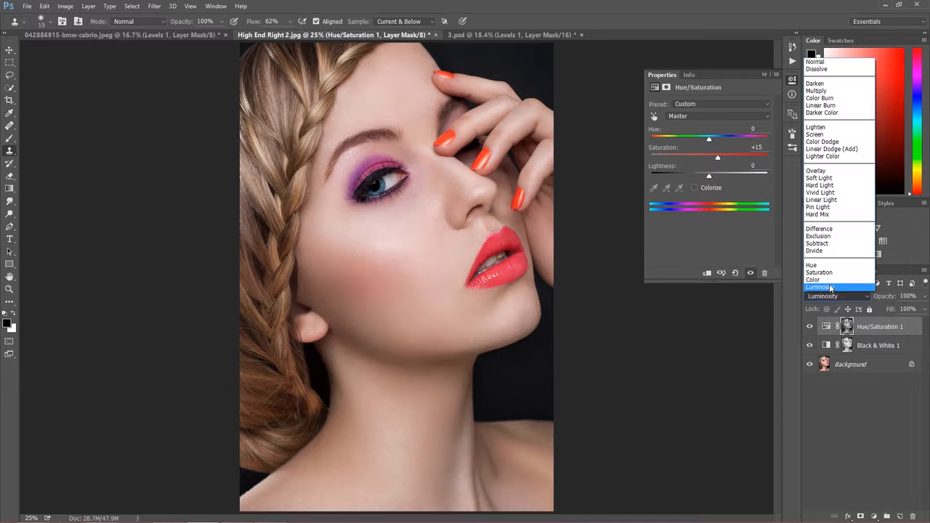
{"action": "left_click", "coordinate": [814, 62]}
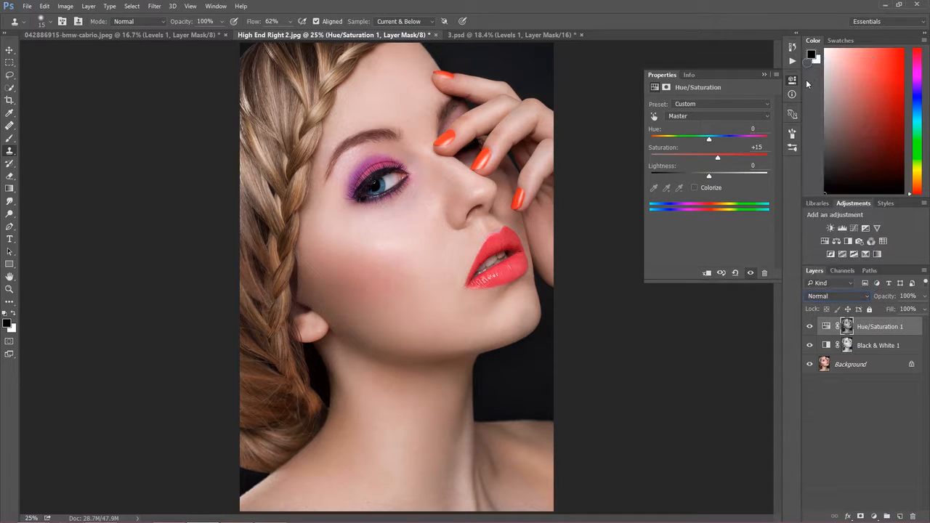